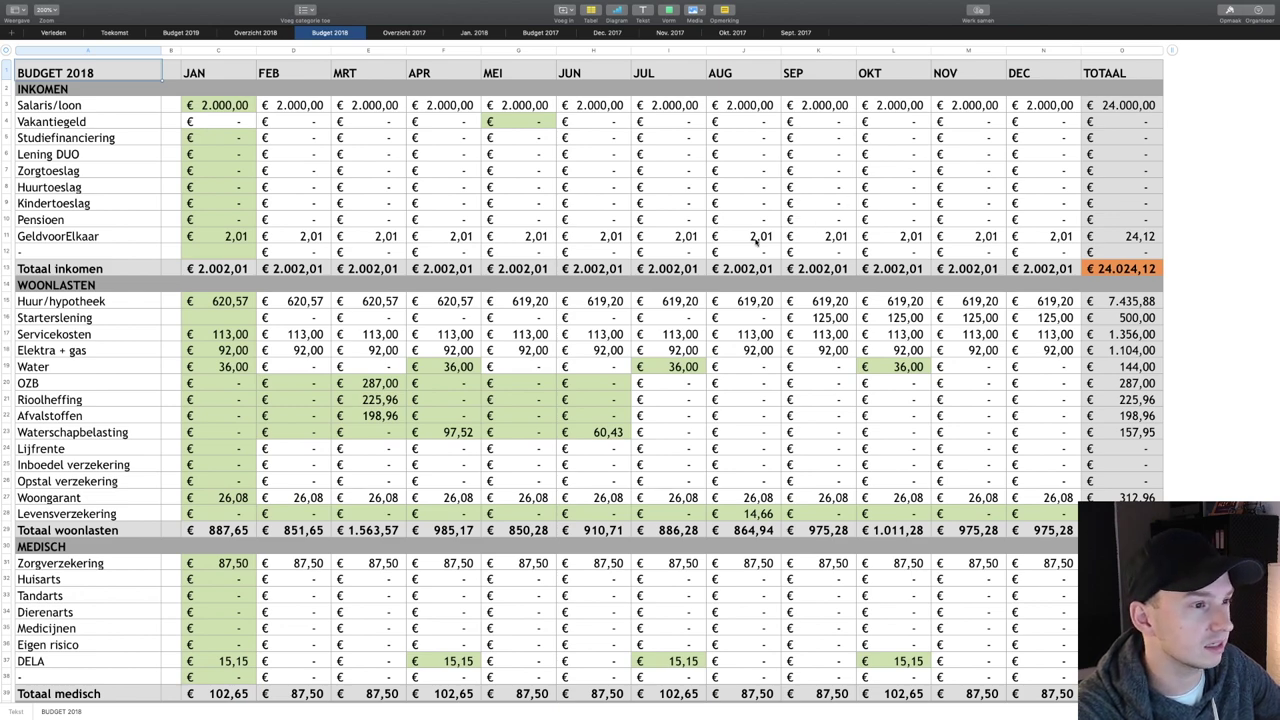
Step: Review the income and housing costs in the 2018 budget, checking the April Huur/hypotheek and September Starterslening amounts
scroll(757, 240, down, 5)
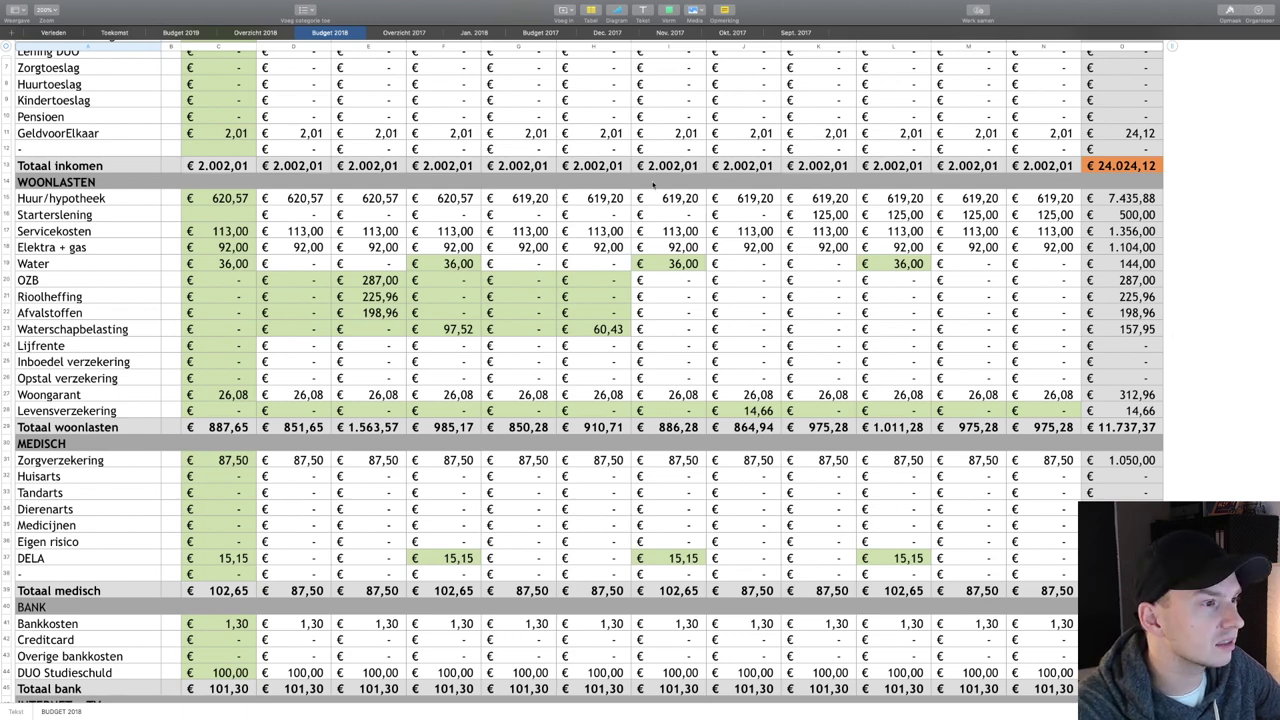
scroll(464, 200, up, 5)
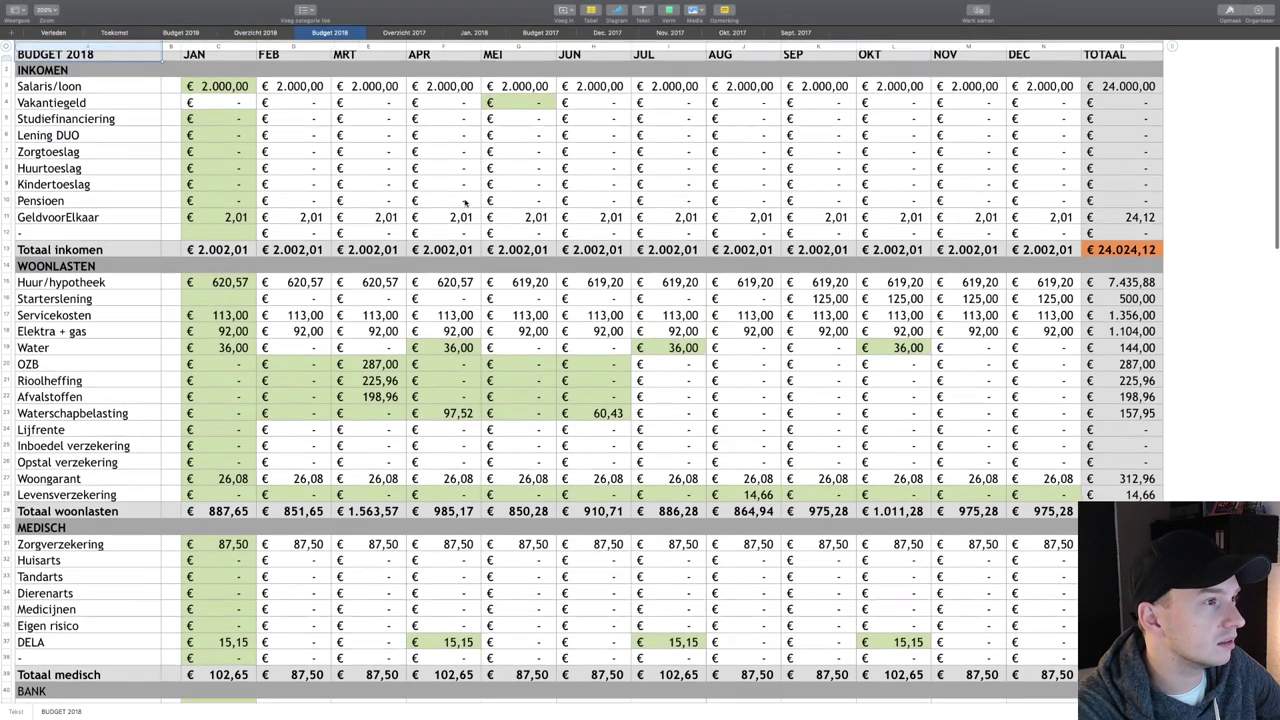
click(456, 301)
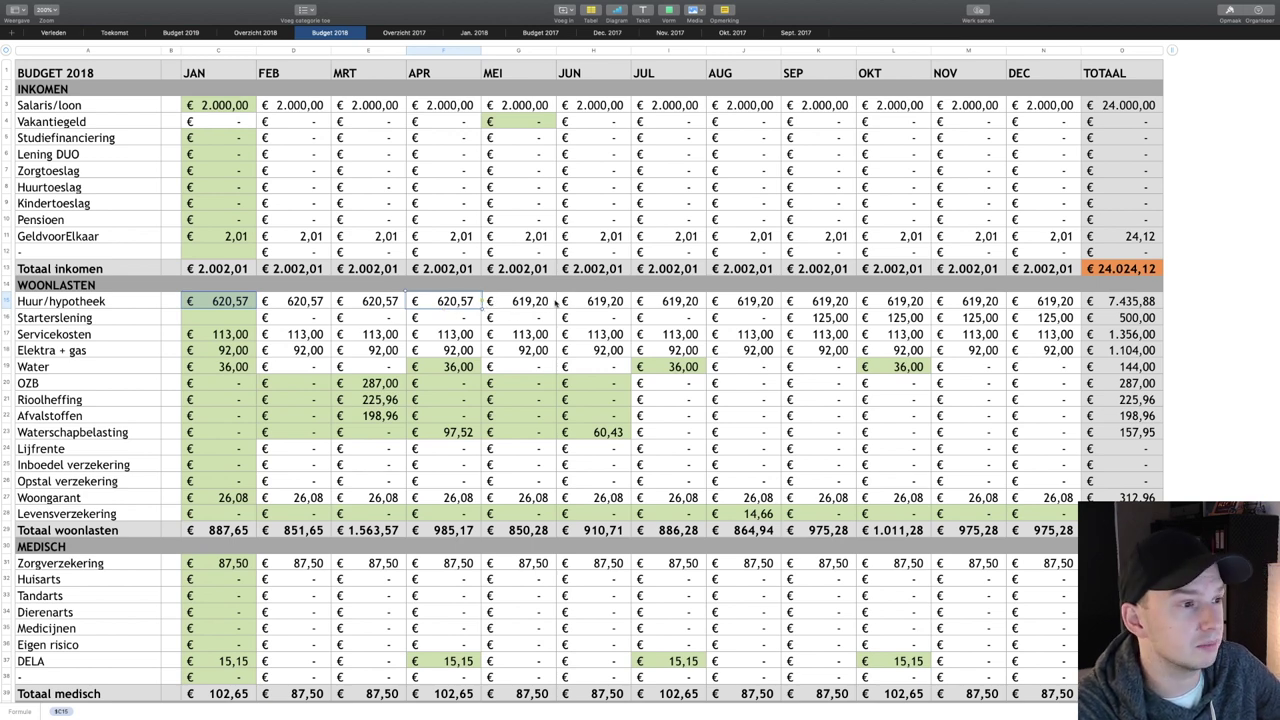
click(832, 317)
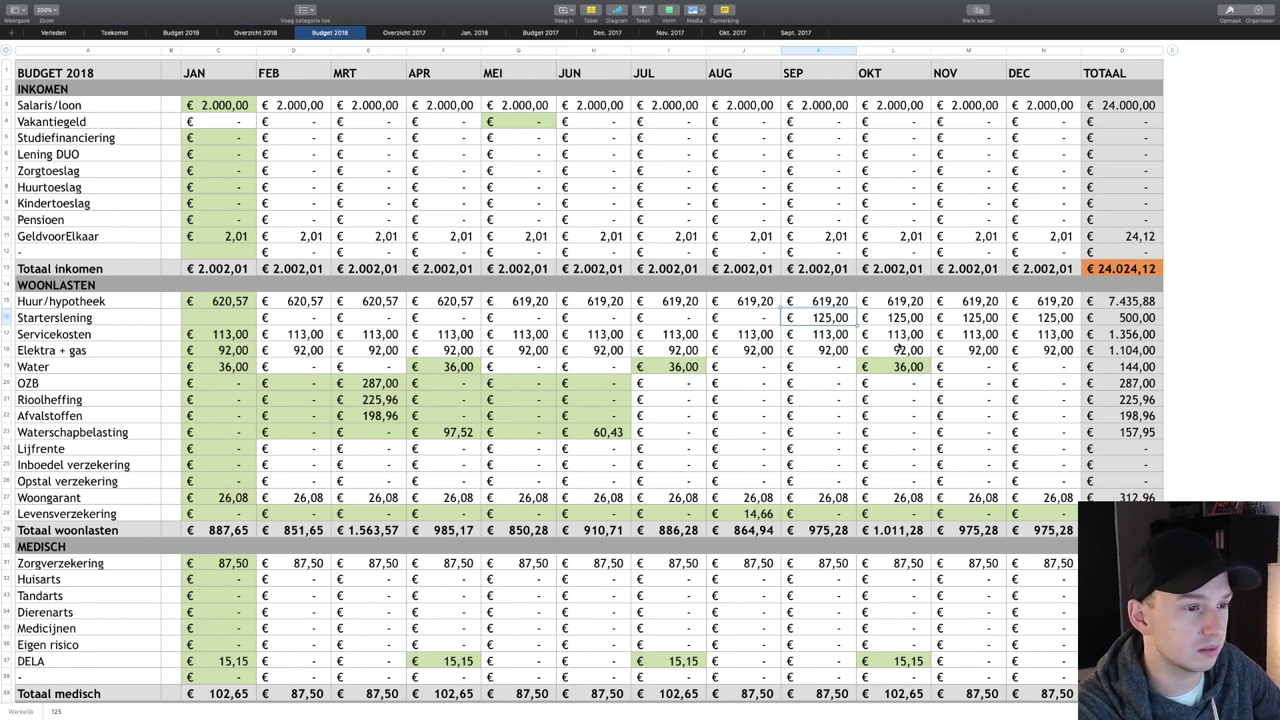
scroll(800, 337, down, 3)
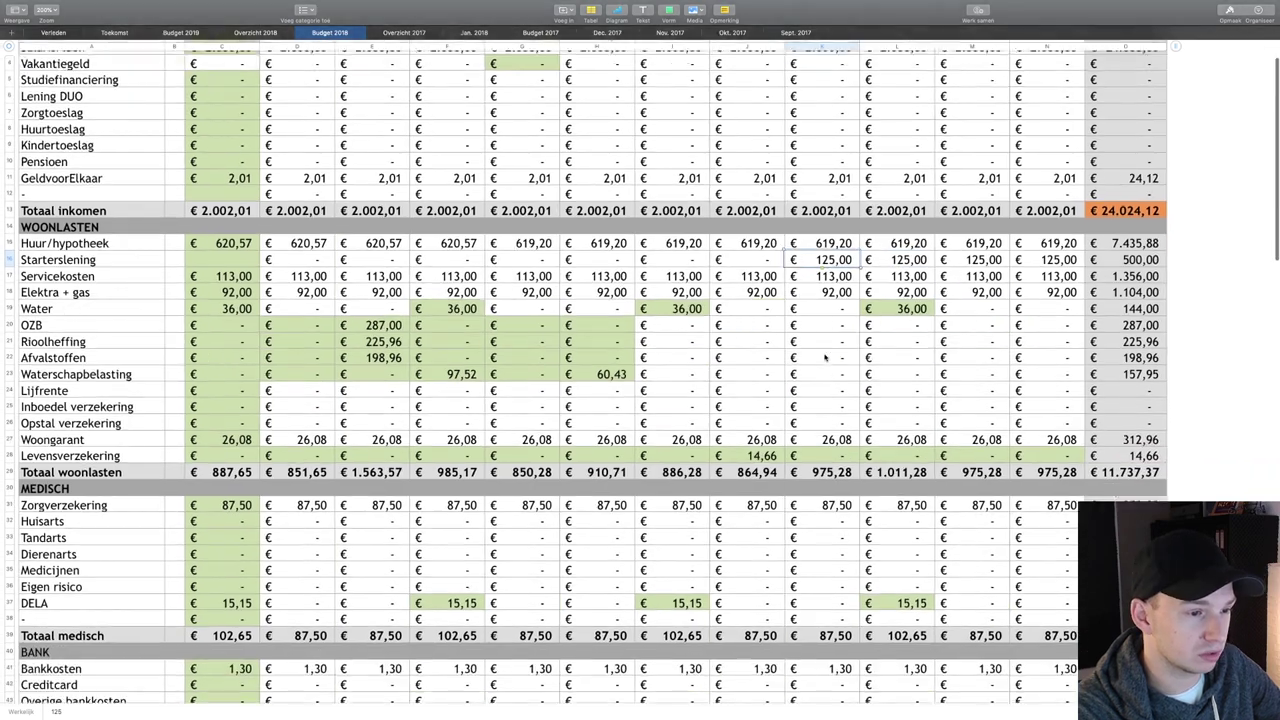
scroll(784, 355, up, 1)
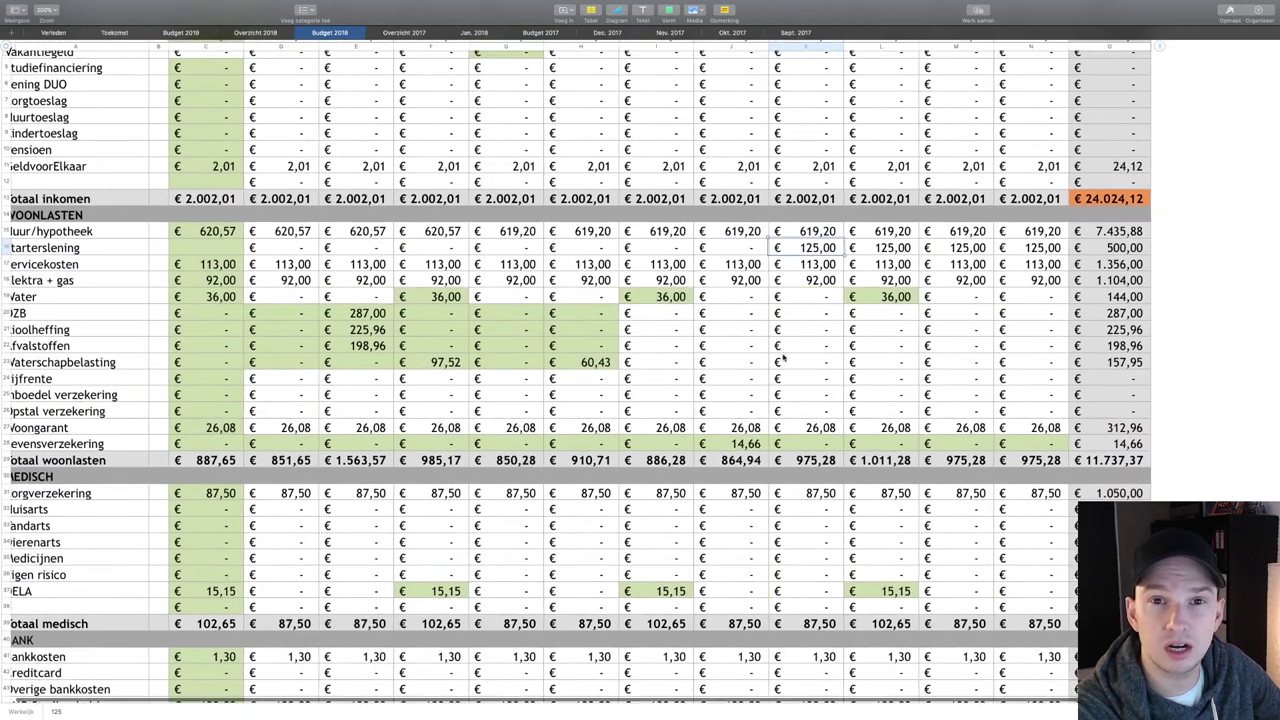
scroll(784, 355, down, 5)
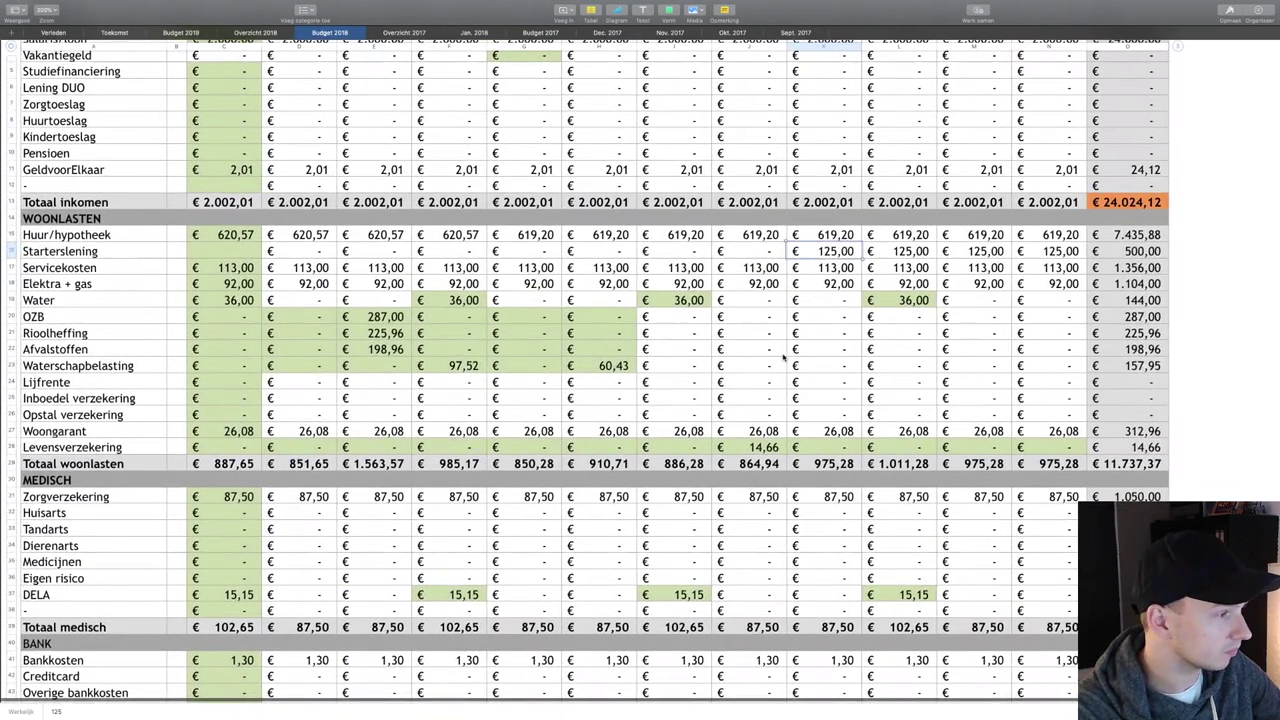
Step: Review the medical, bank and internet + TV costs, checking the Mobiel abonnement amounts for September and October
scroll(784, 357, down, 3)
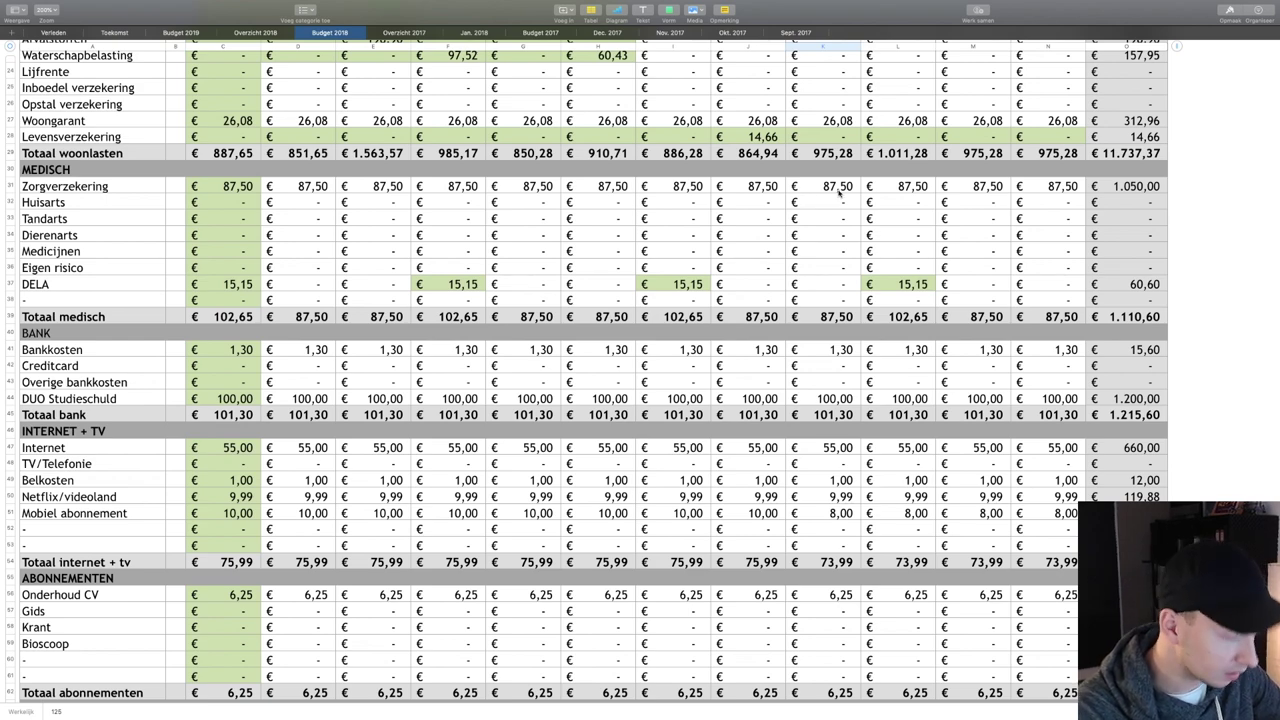
scroll(838, 194, down, 2)
scroll(840, 193, down, 3)
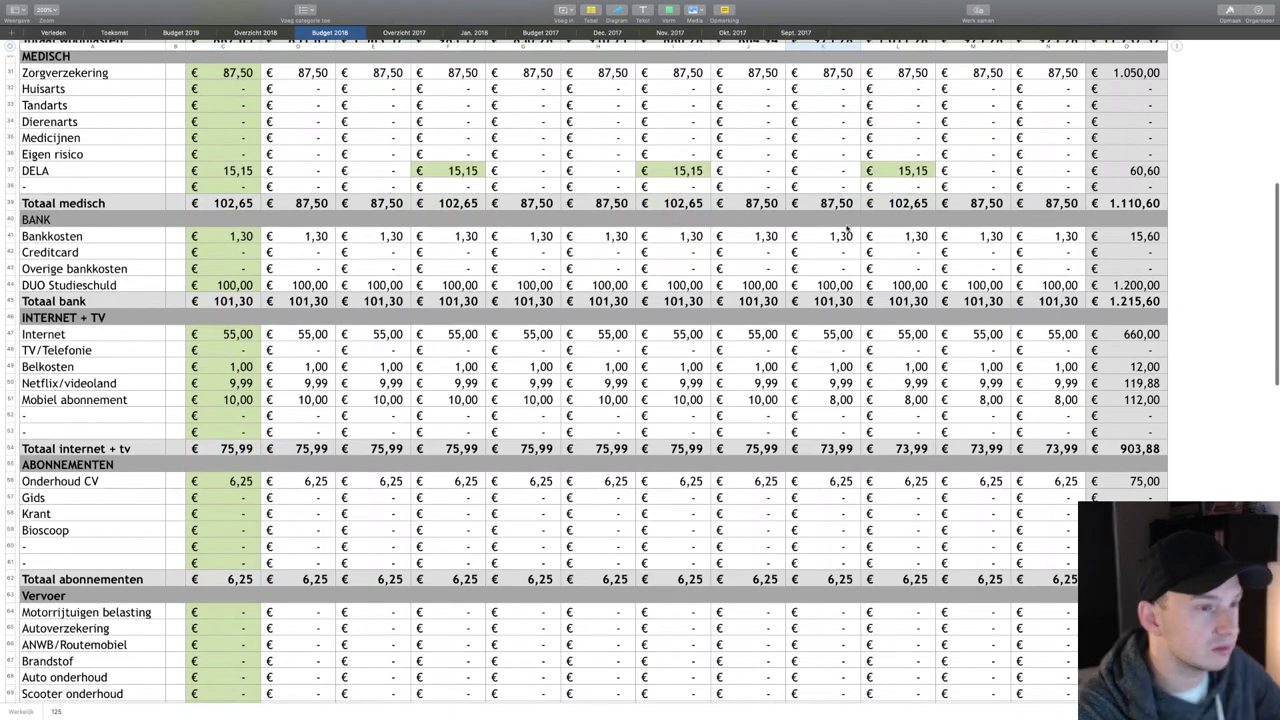
scroll(827, 340, down, 3)
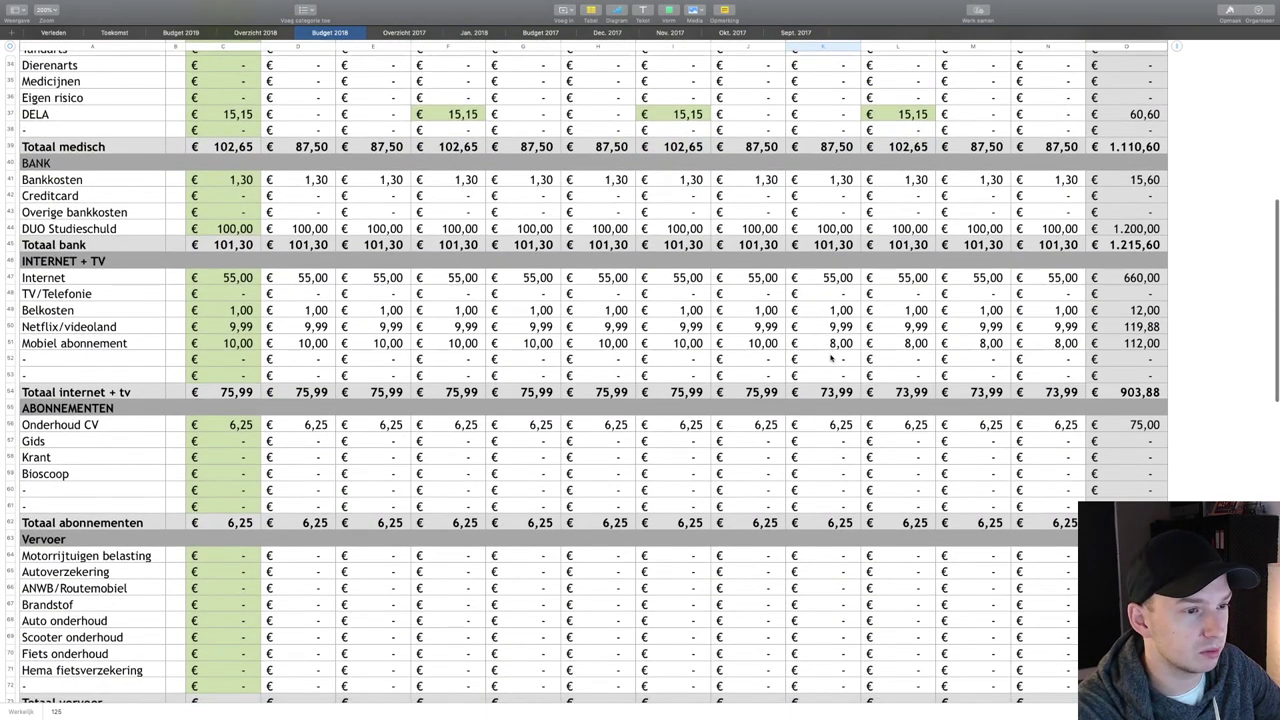
click(831, 344)
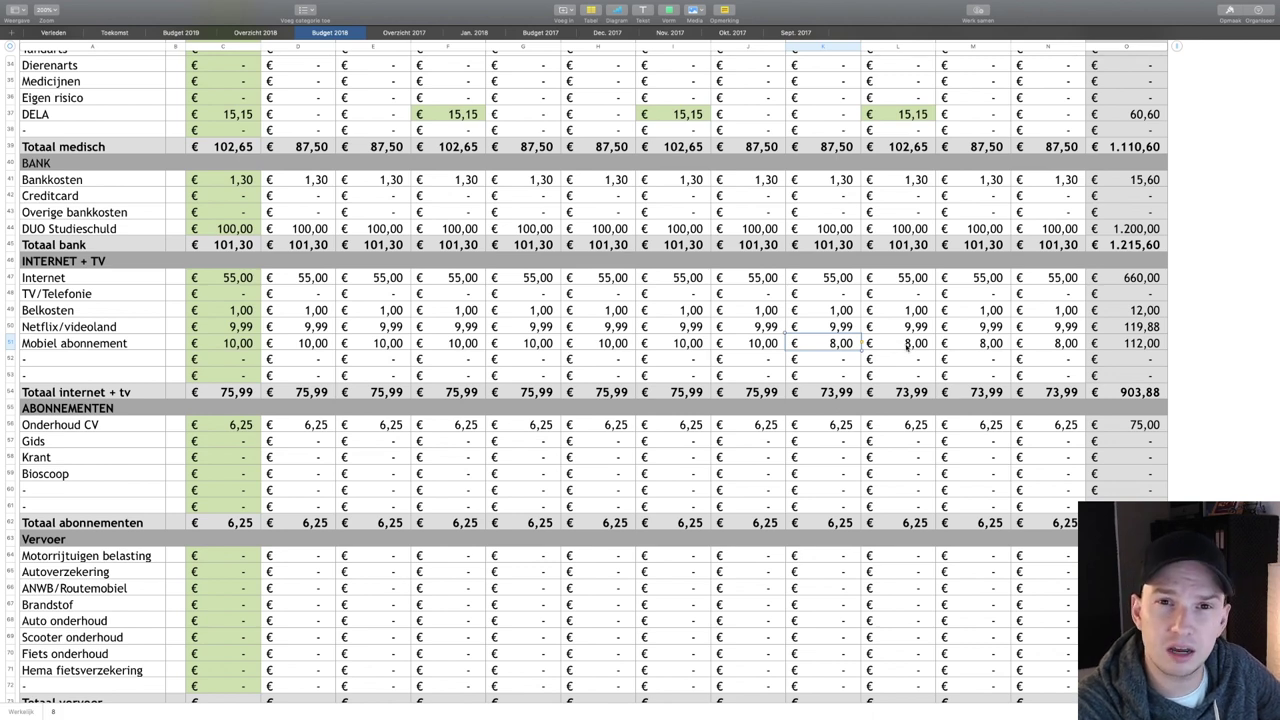
click(907, 346)
click(852, 346)
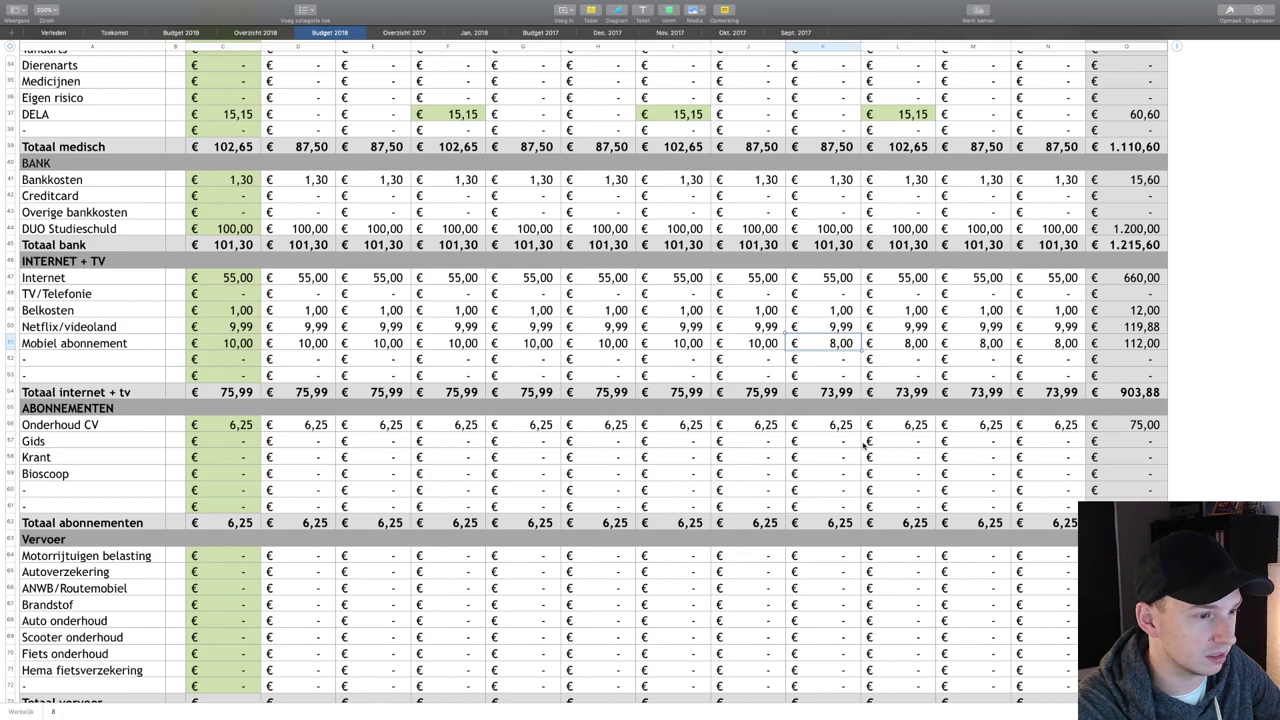
Step: Review the remaining budget categories through Saldo bankrekening, including the July Vakantie / weekend weg entry, and return to the budget's start
scroll(866, 445, down, 3)
scroll(866, 447, down, 15)
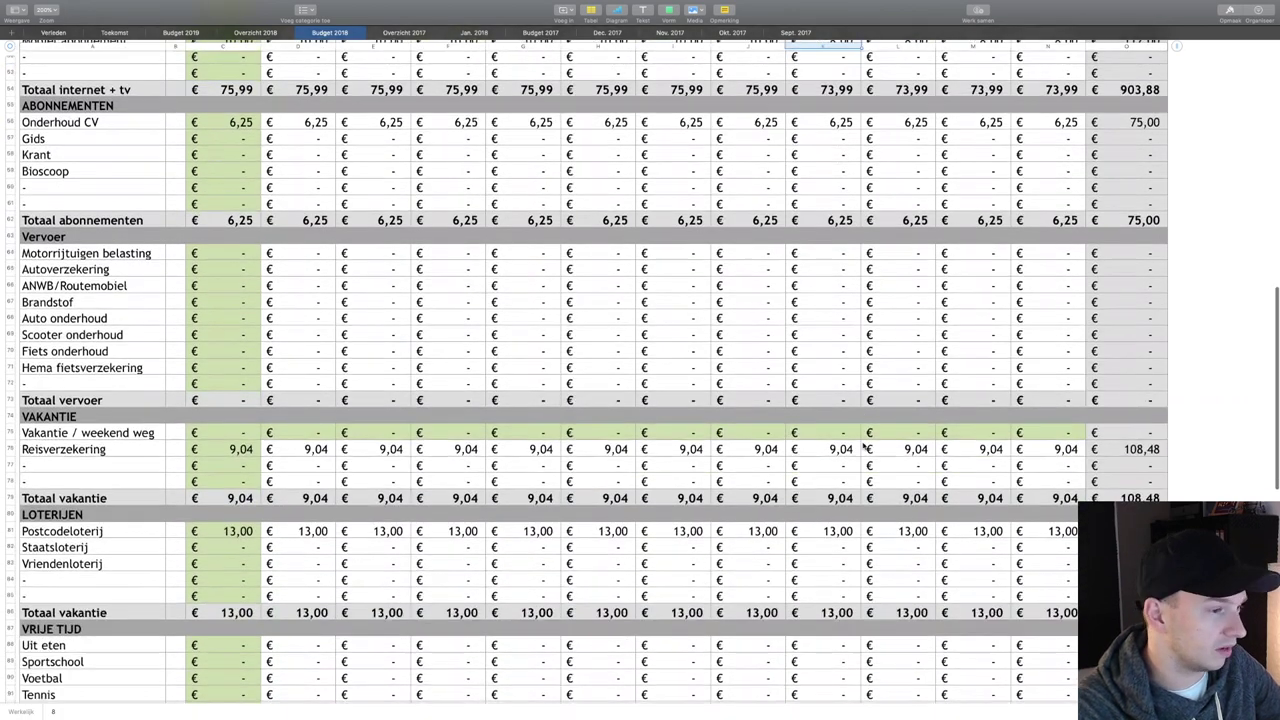
scroll(866, 447, up, 1)
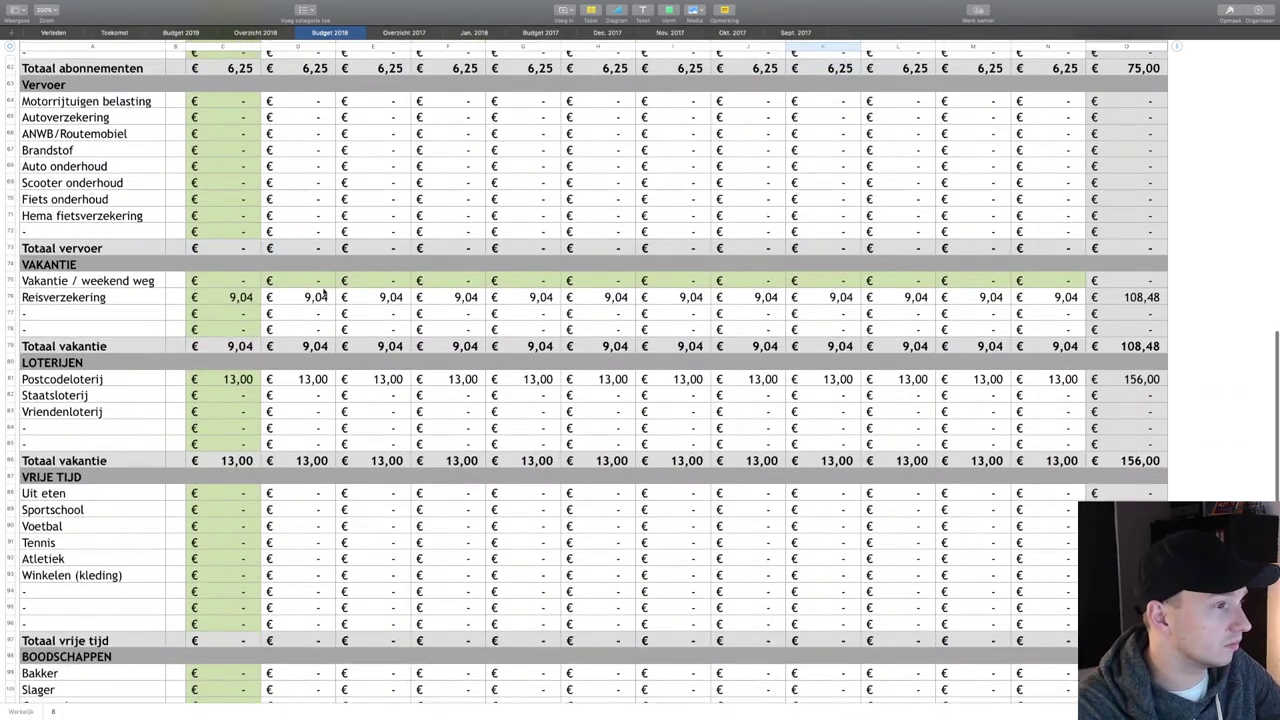
click(650, 286)
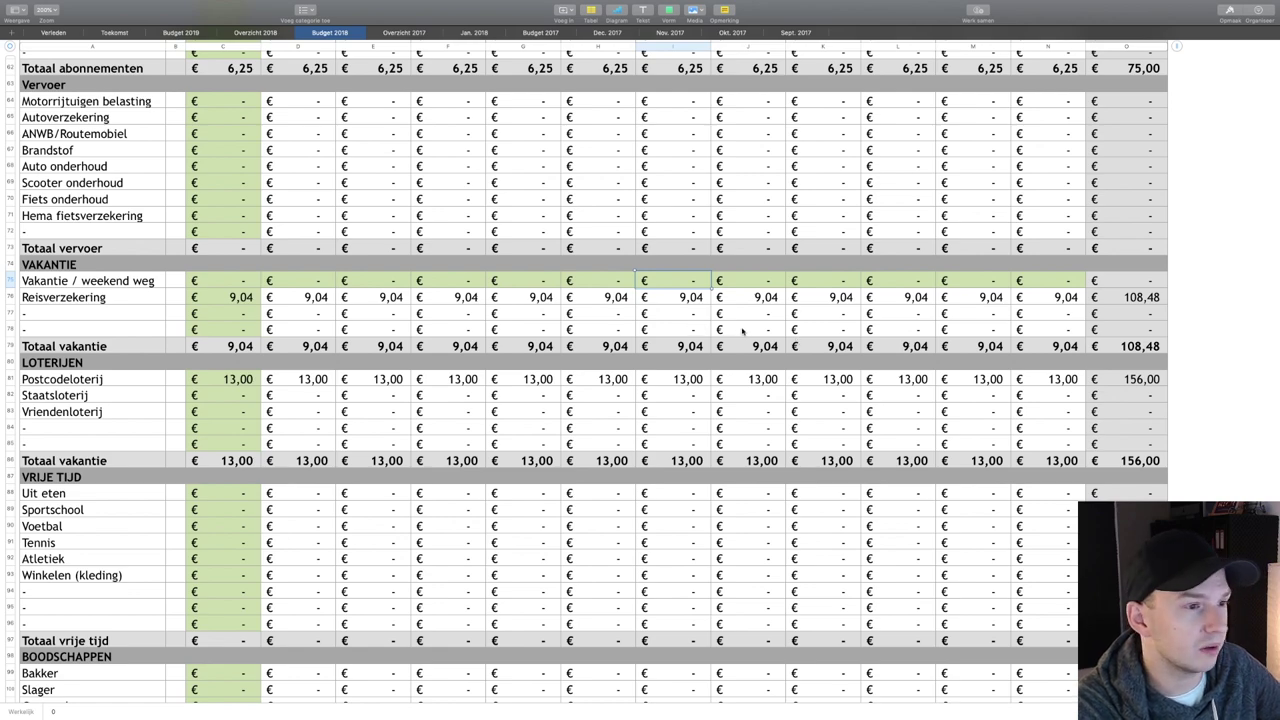
scroll(805, 348, down, 10)
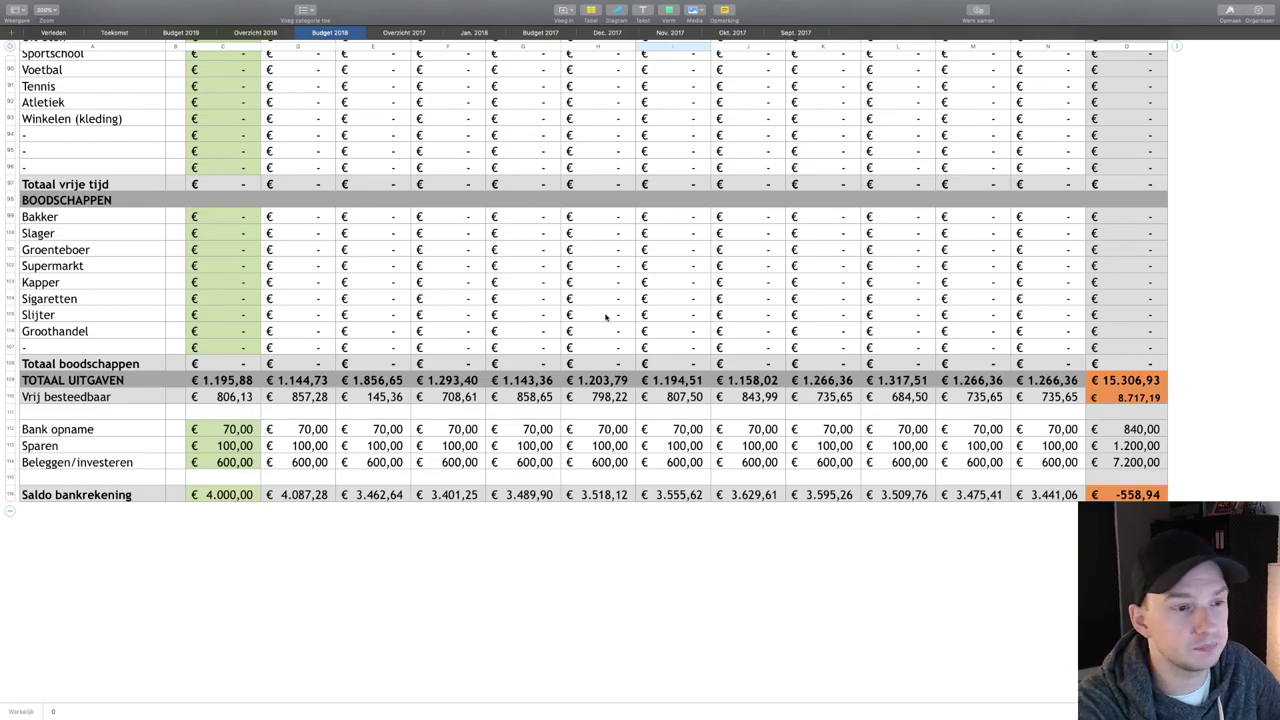
scroll(606, 317, up, 20)
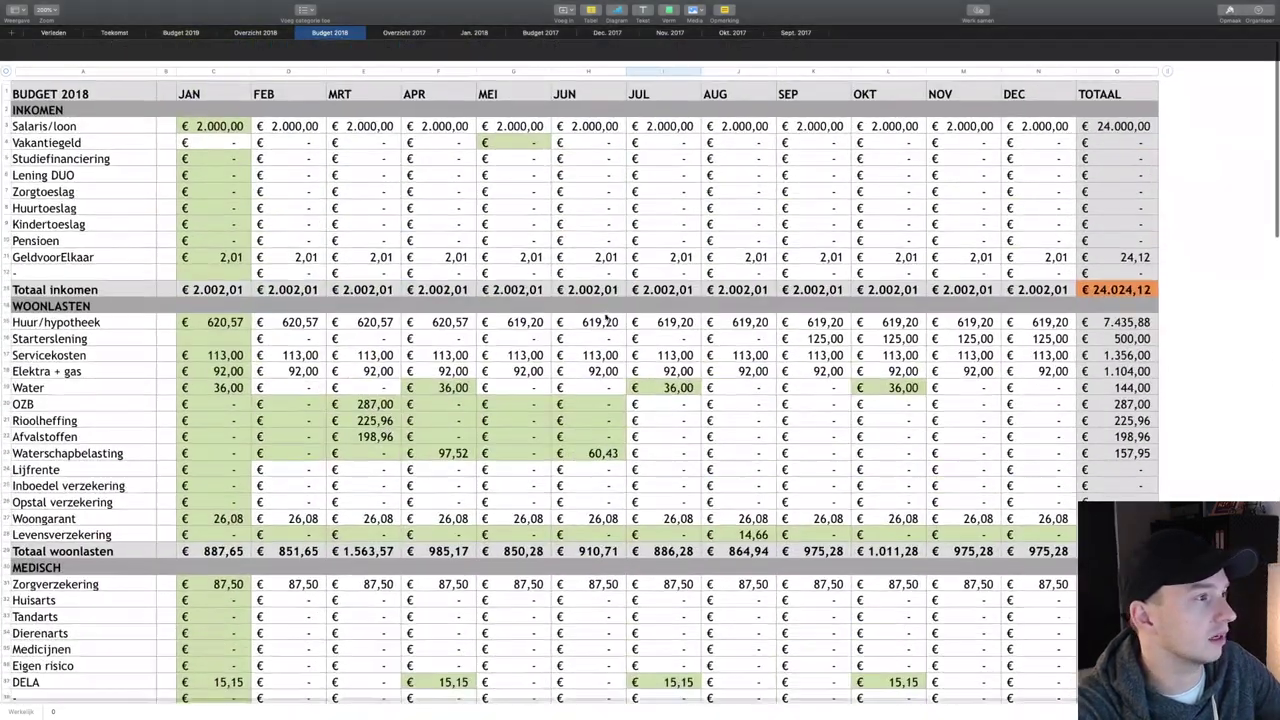
scroll(606, 317, left, 1)
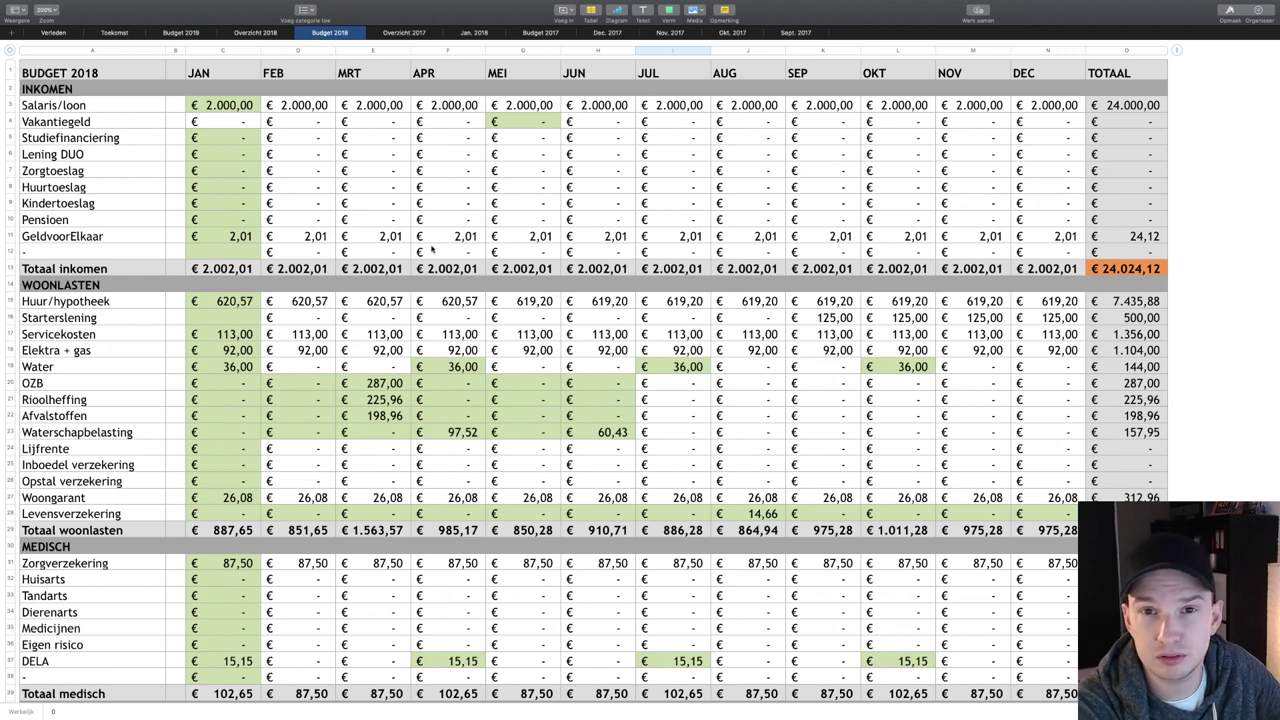
Step: Open the Overzicht 2018 sheet and compare its 1 jul. 2018 and 1 okt. 18 columns
click(266, 35)
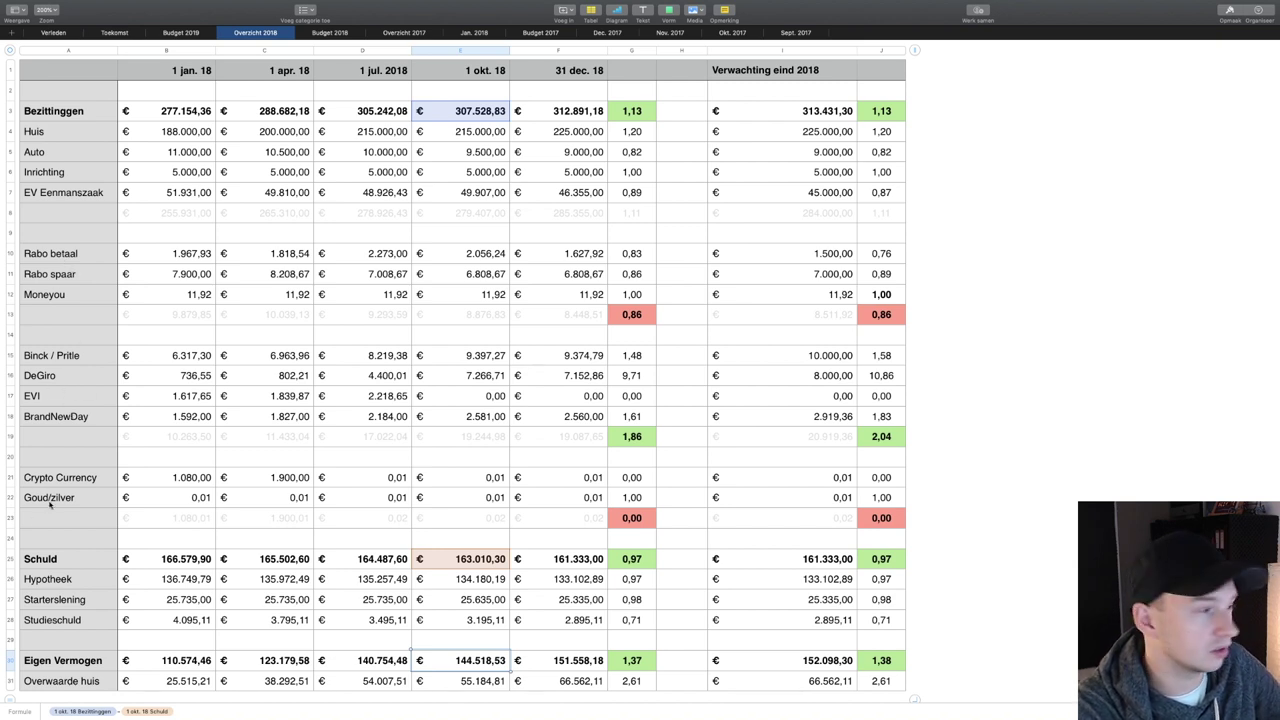
scroll(72, 500, down, 2)
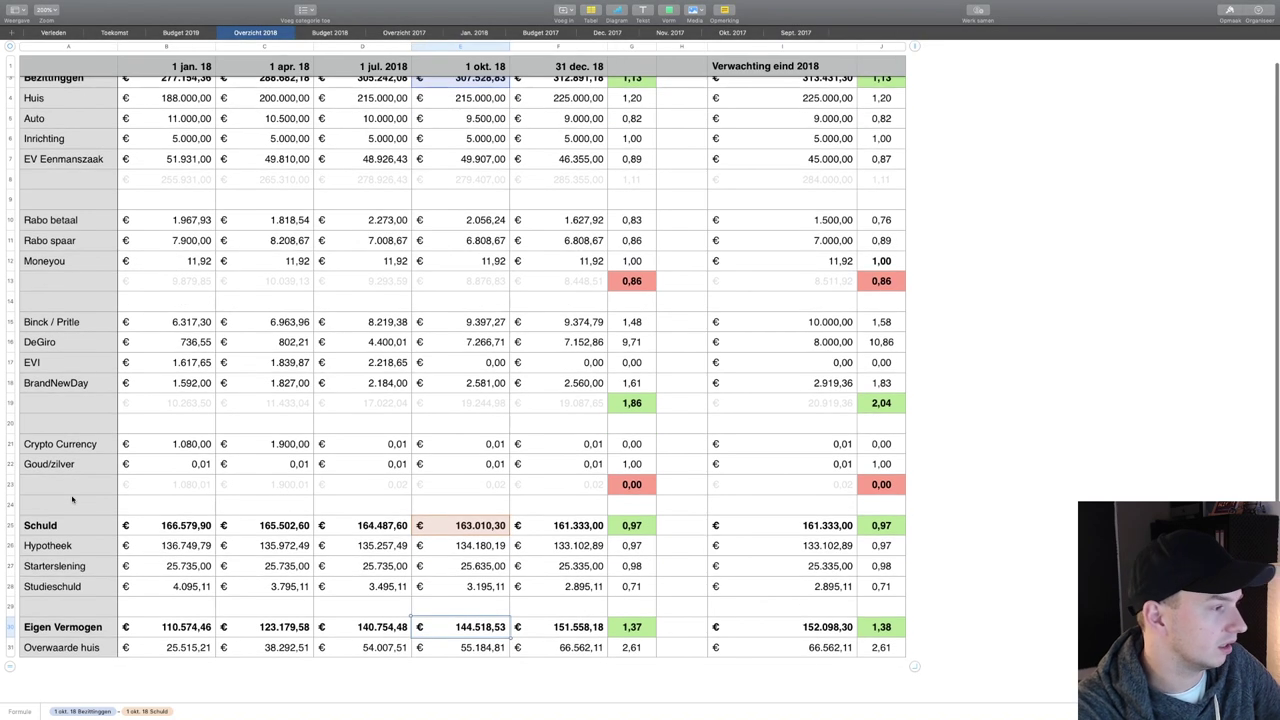
scroll(70, 510, up, 2)
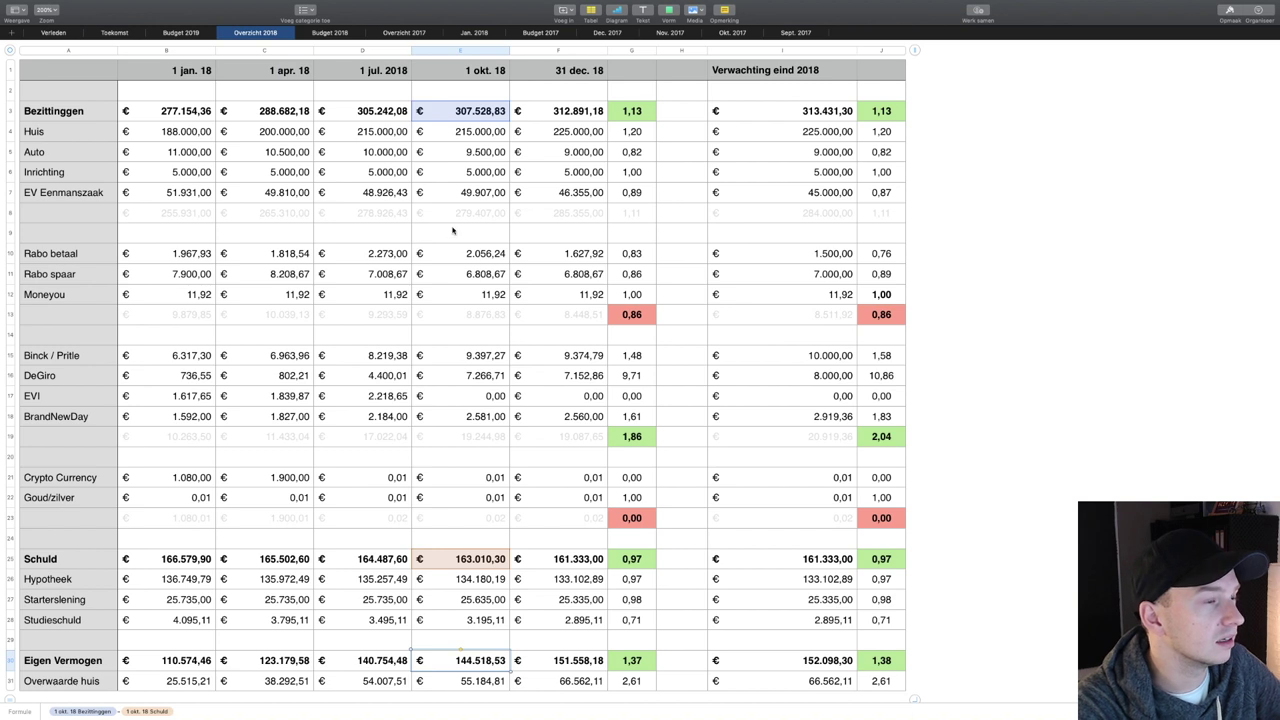
click(390, 50)
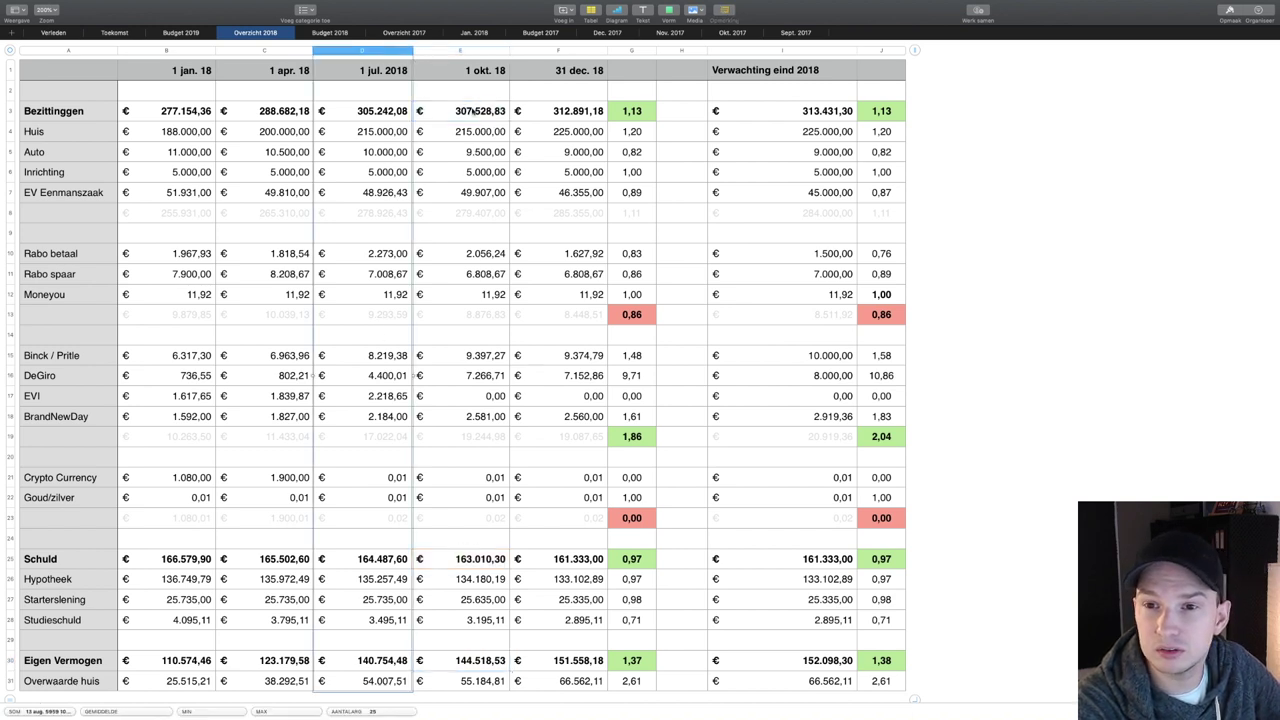
click(458, 50)
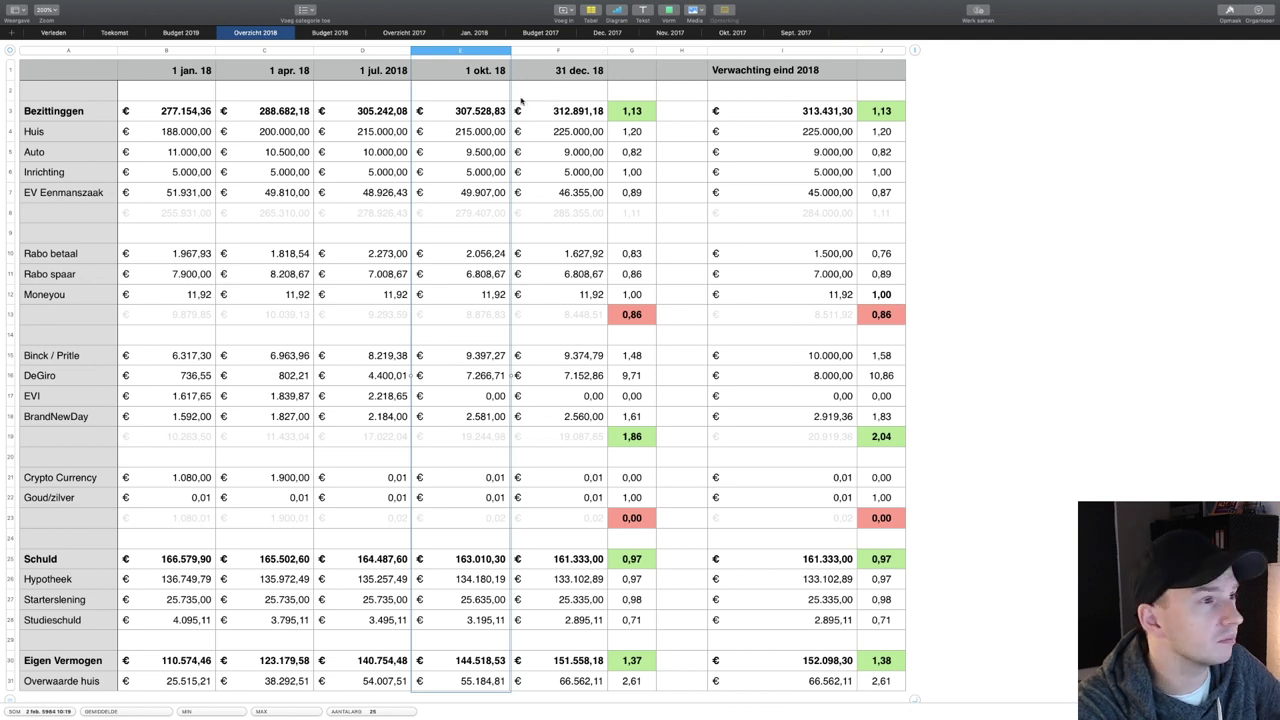
Step: Examine the 1 okt. 18 values of Huis, Auto, Inrichting and EV Eenmanszaak, comparing Huis with 31 dec. 18
click(471, 135)
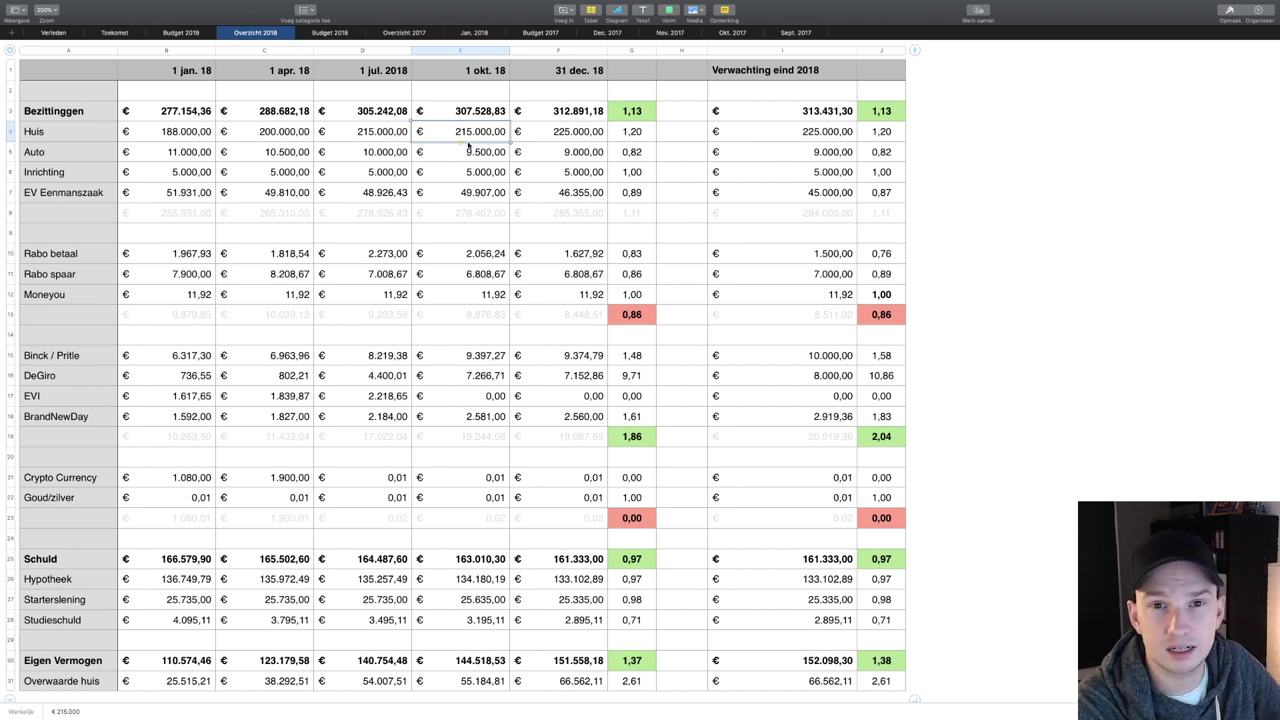
click(551, 134)
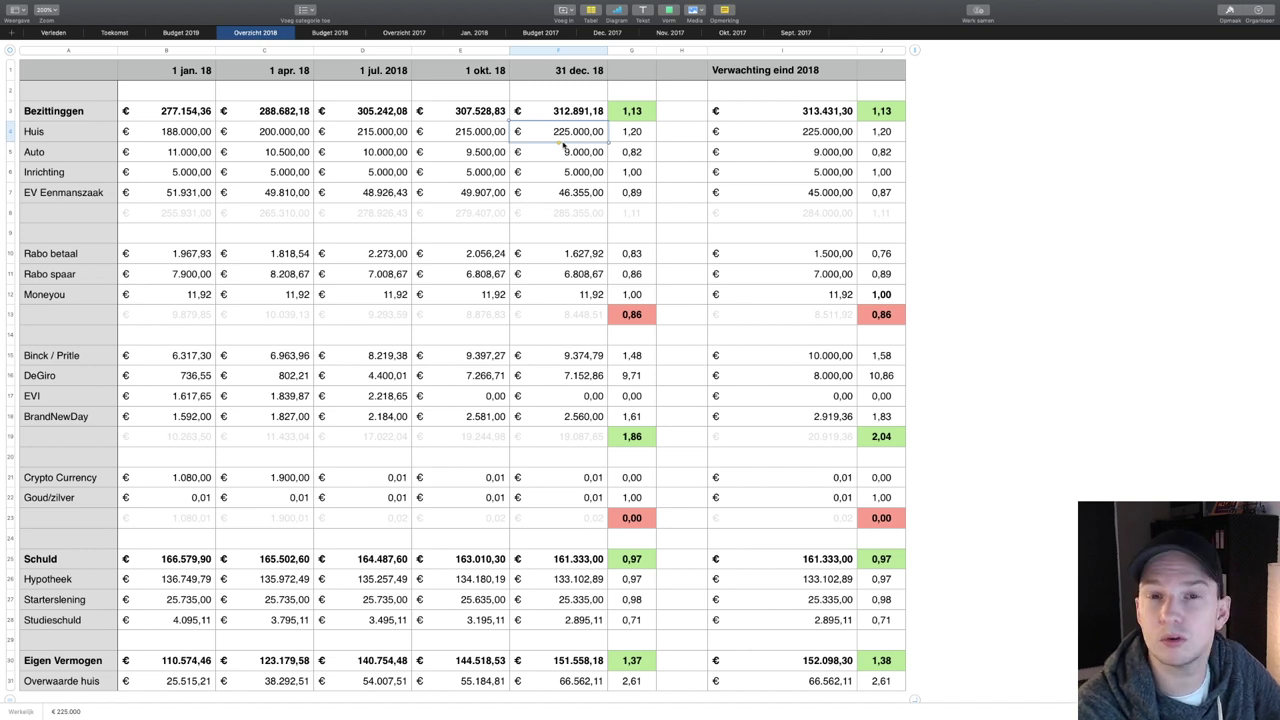
click(485, 156)
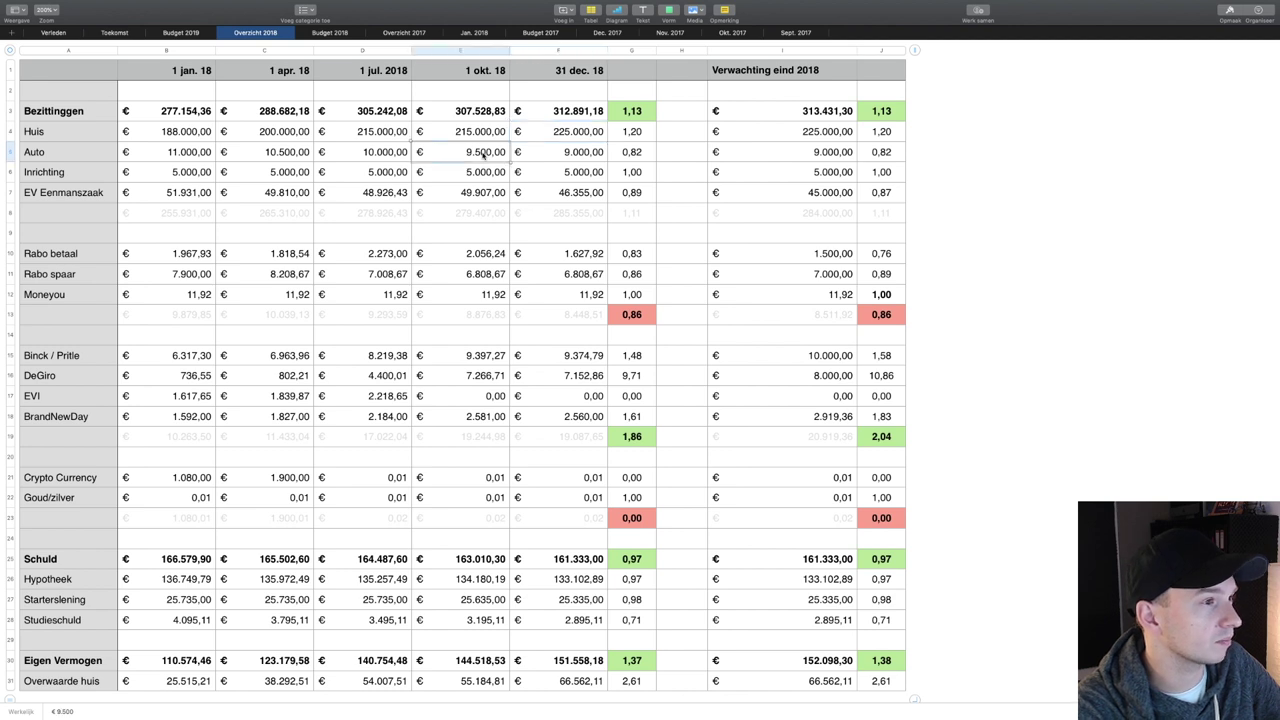
click(480, 175)
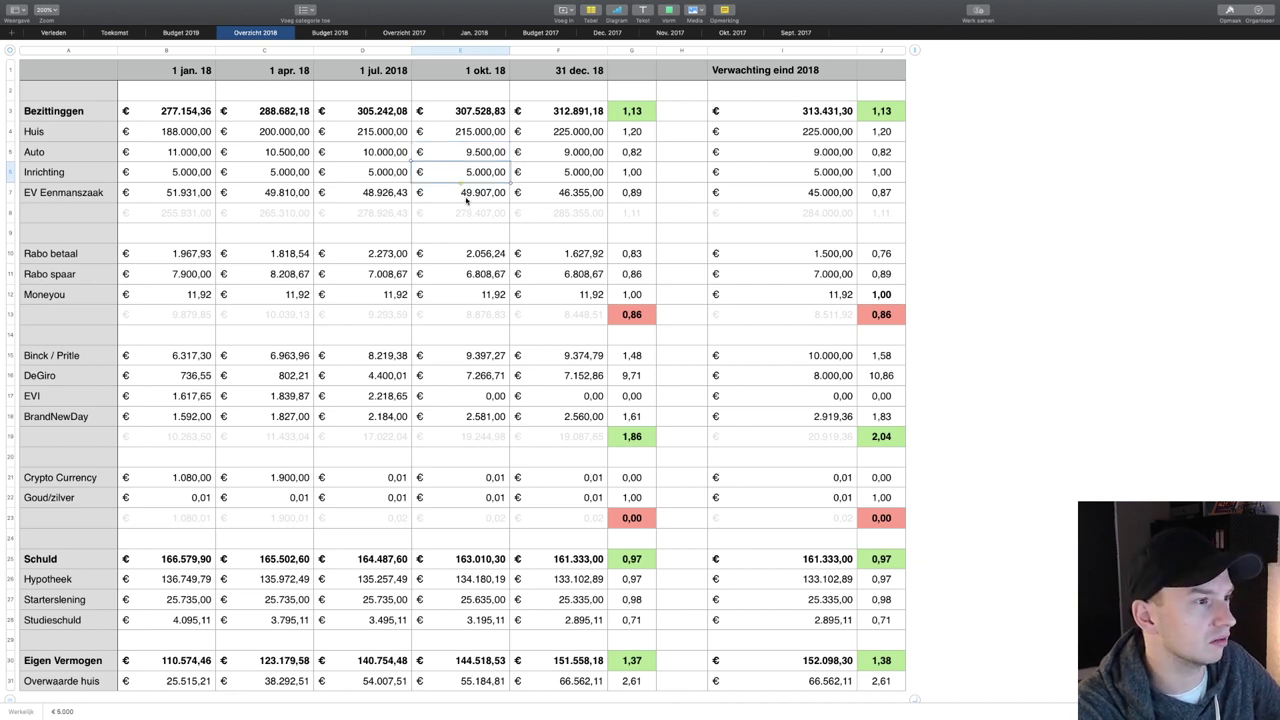
click(466, 194)
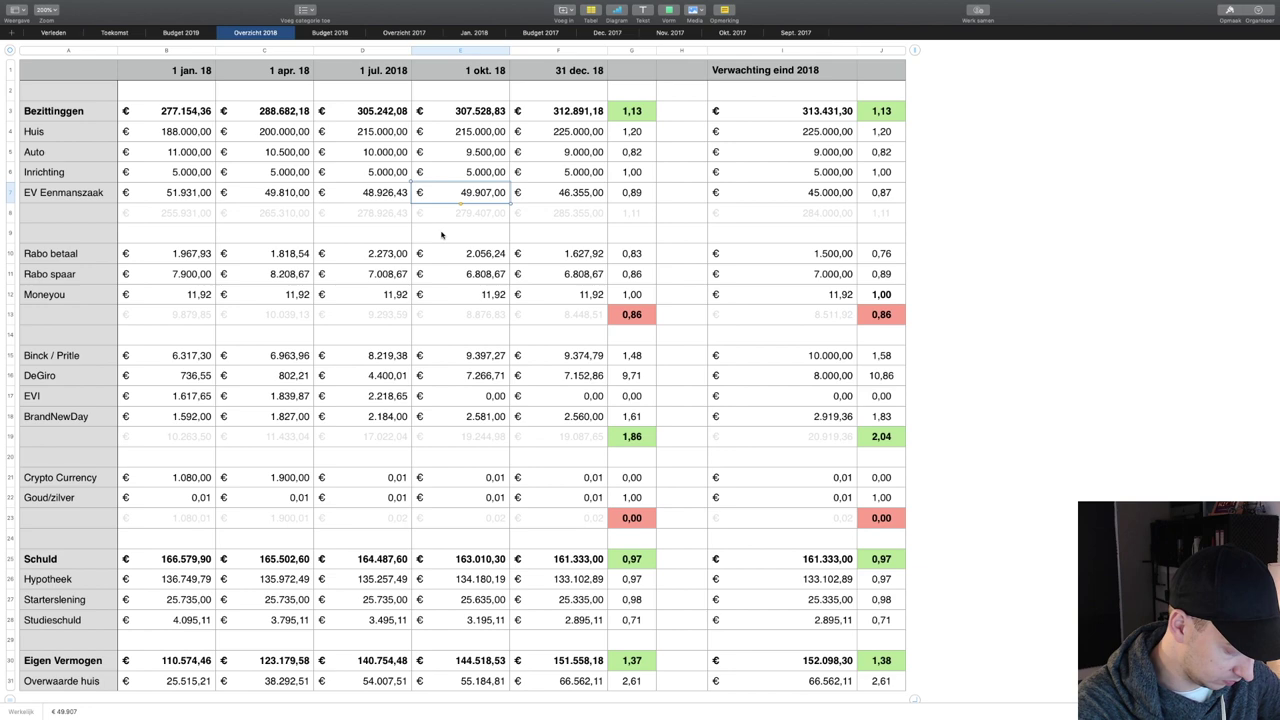
Step: Examine the 1 okt. 18 balances of the Rabo betaal, Rabo spaar and Moneyou accounts
click(478, 257)
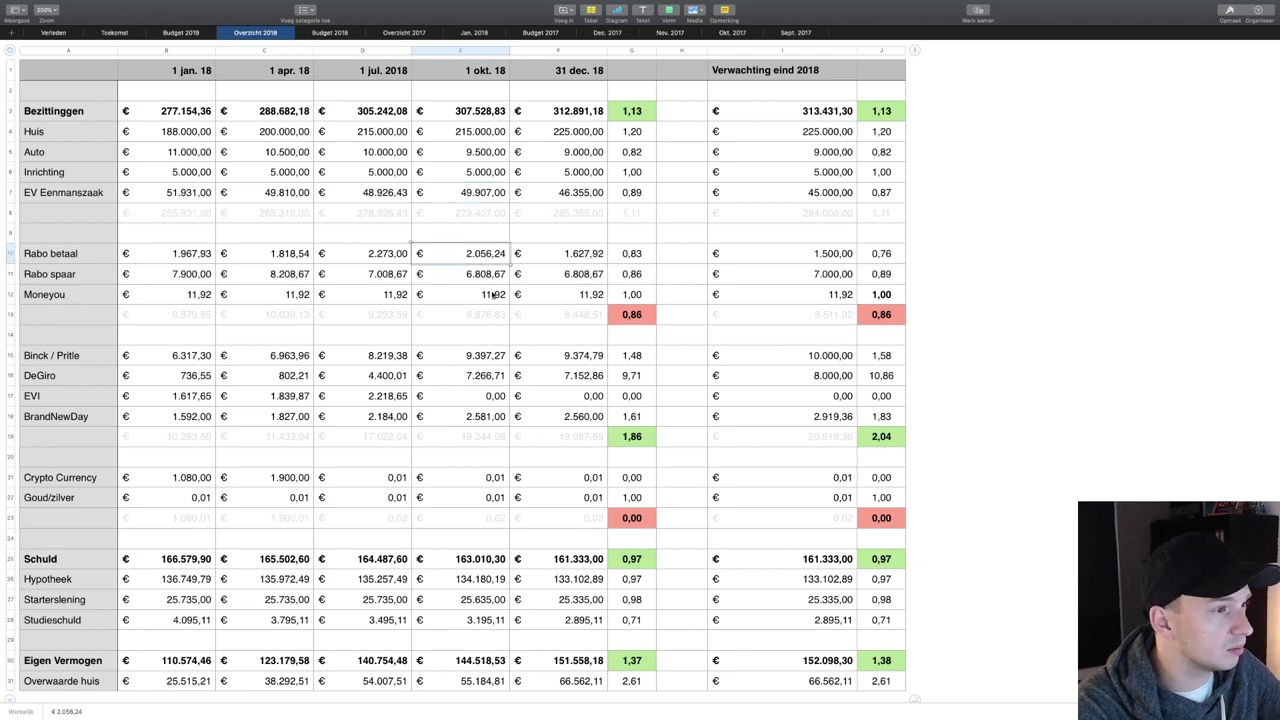
scroll(481, 278, down, 1)
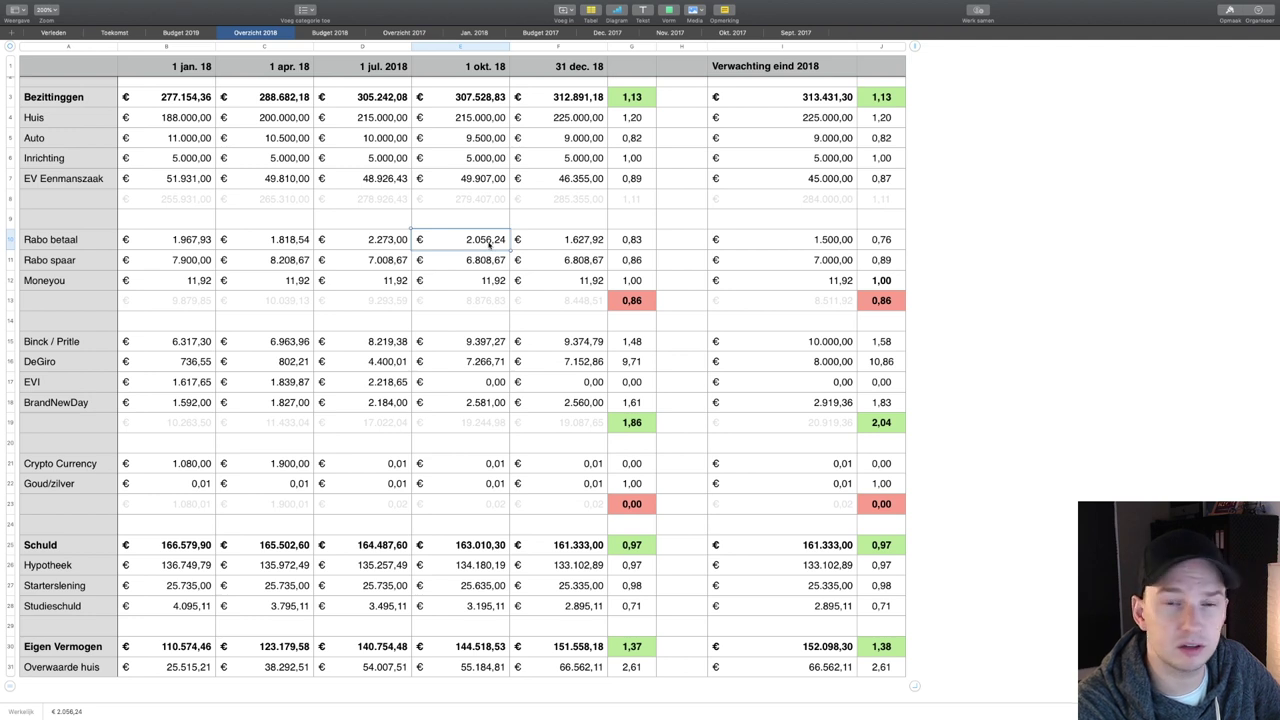
click(468, 264)
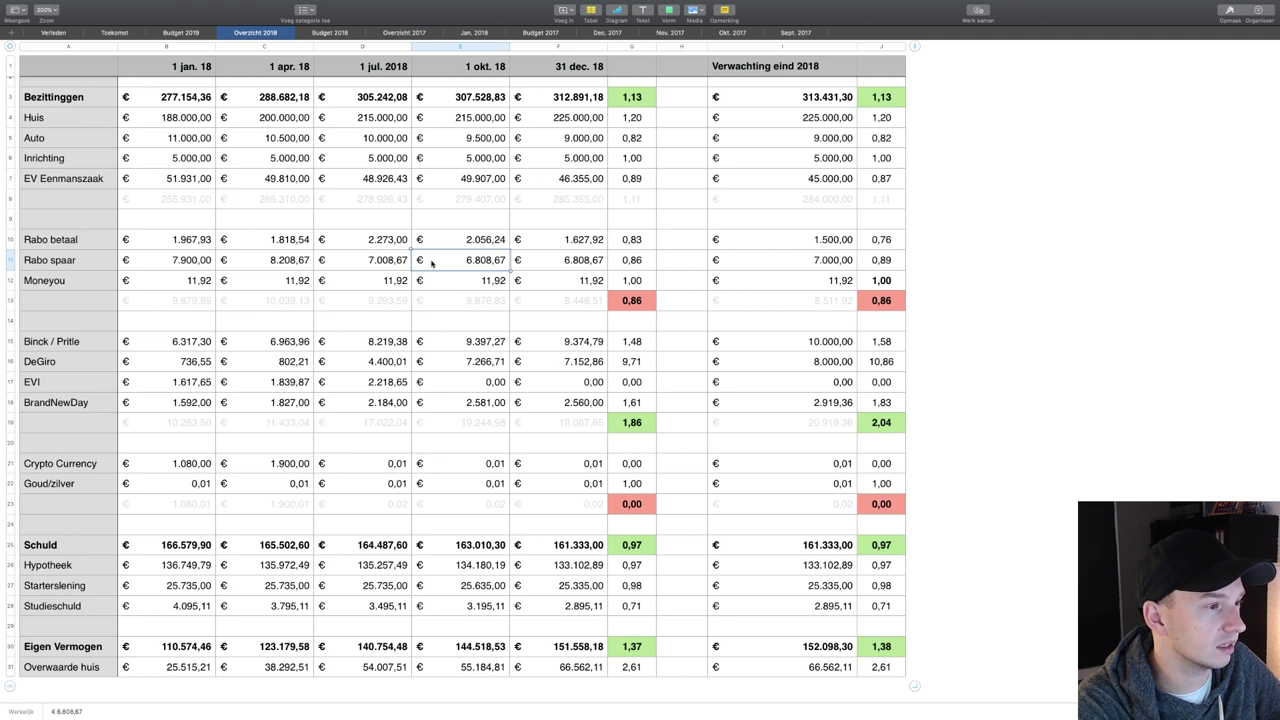
click(459, 283)
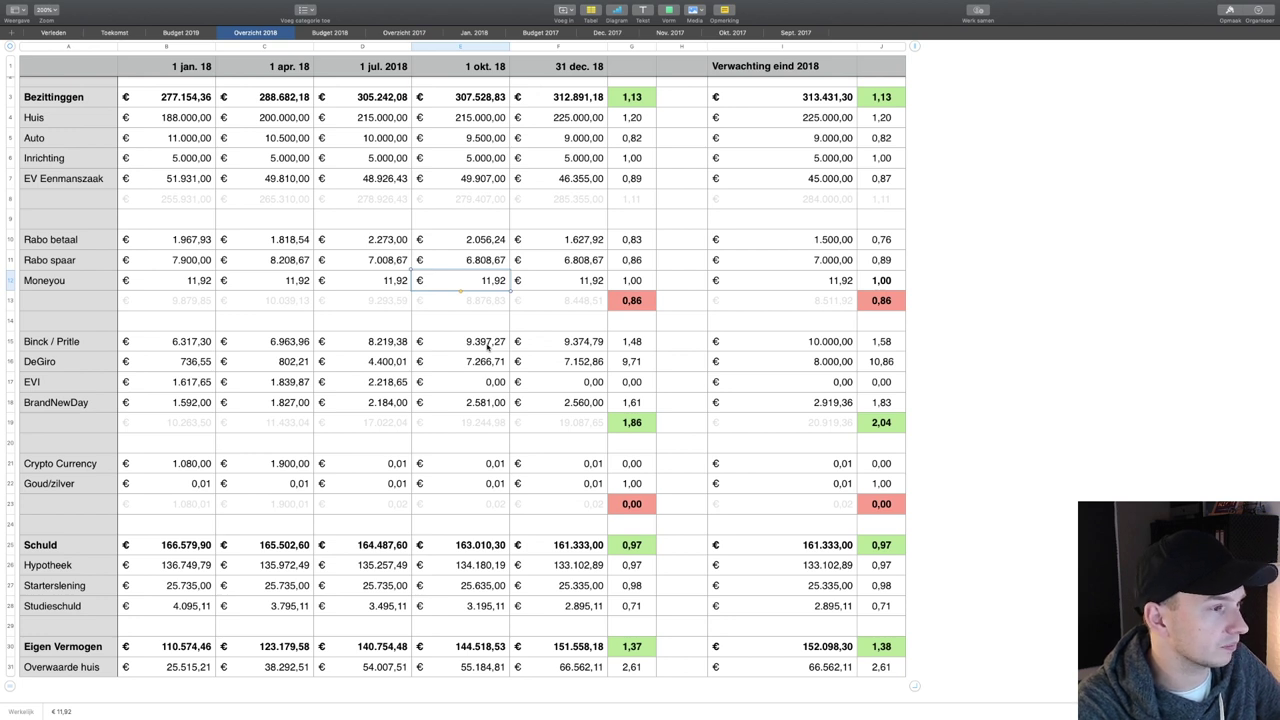
Step: Compare the Binck / Pritle investment values for 1 jul. 2018 and 1 okt. 18
click(488, 345)
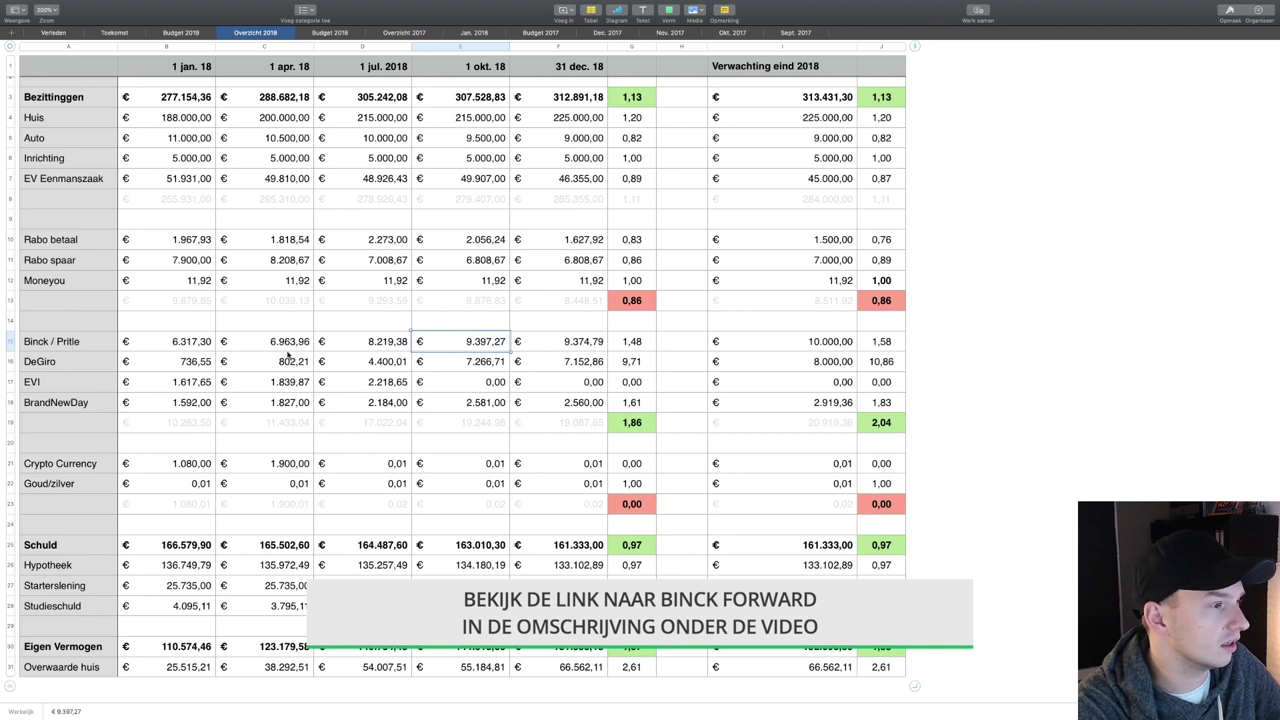
click(358, 346)
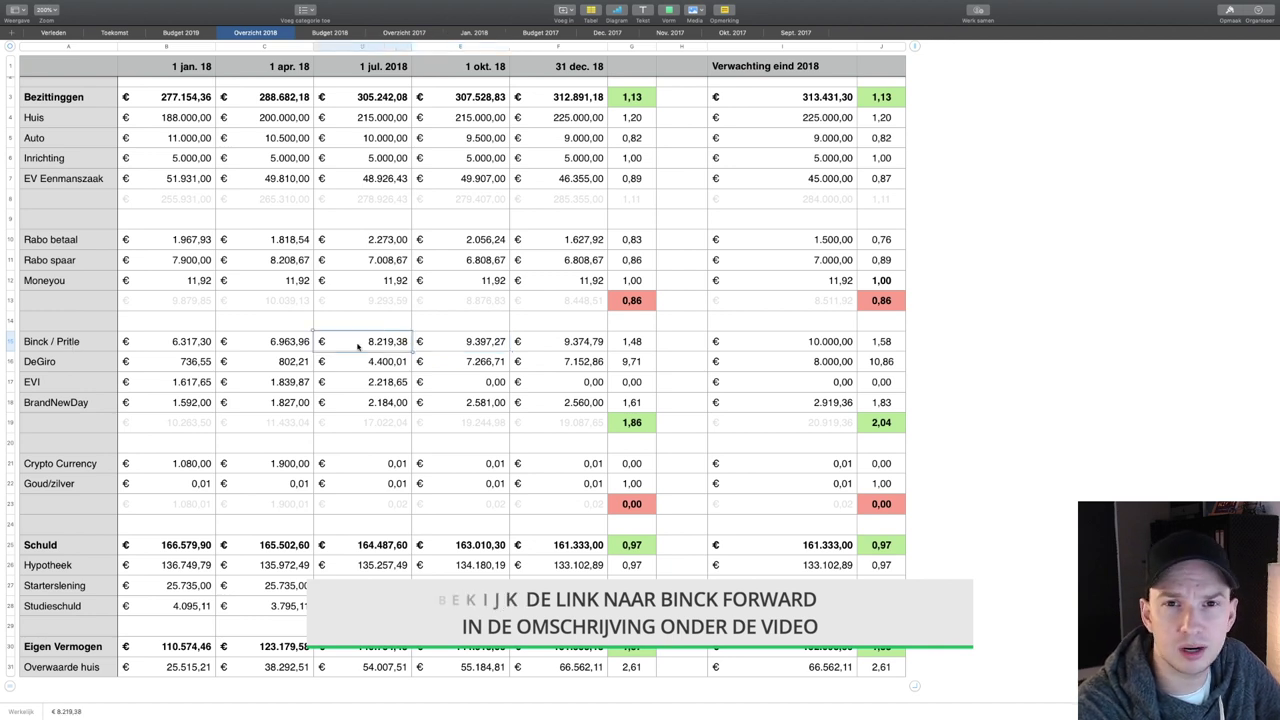
click(474, 348)
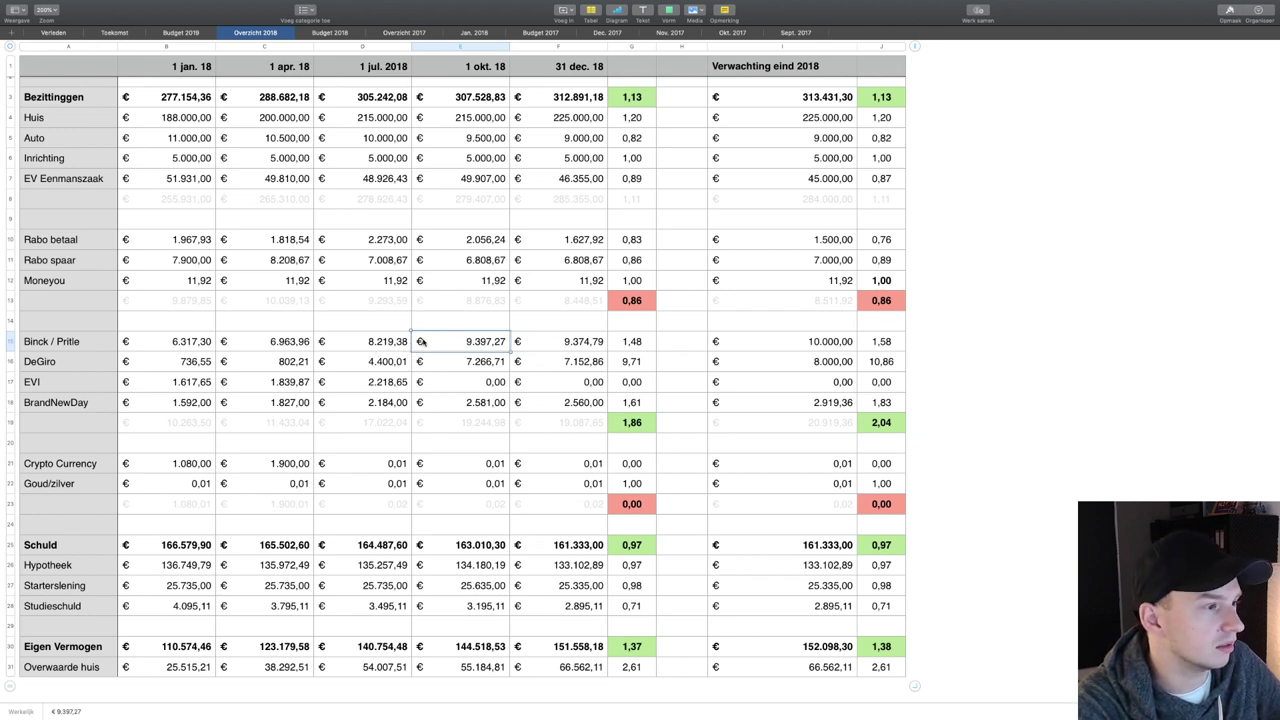
Step: Compare the DeGiro investment values for 1 jul. 2018 and 1 okt. 18
click(488, 366)
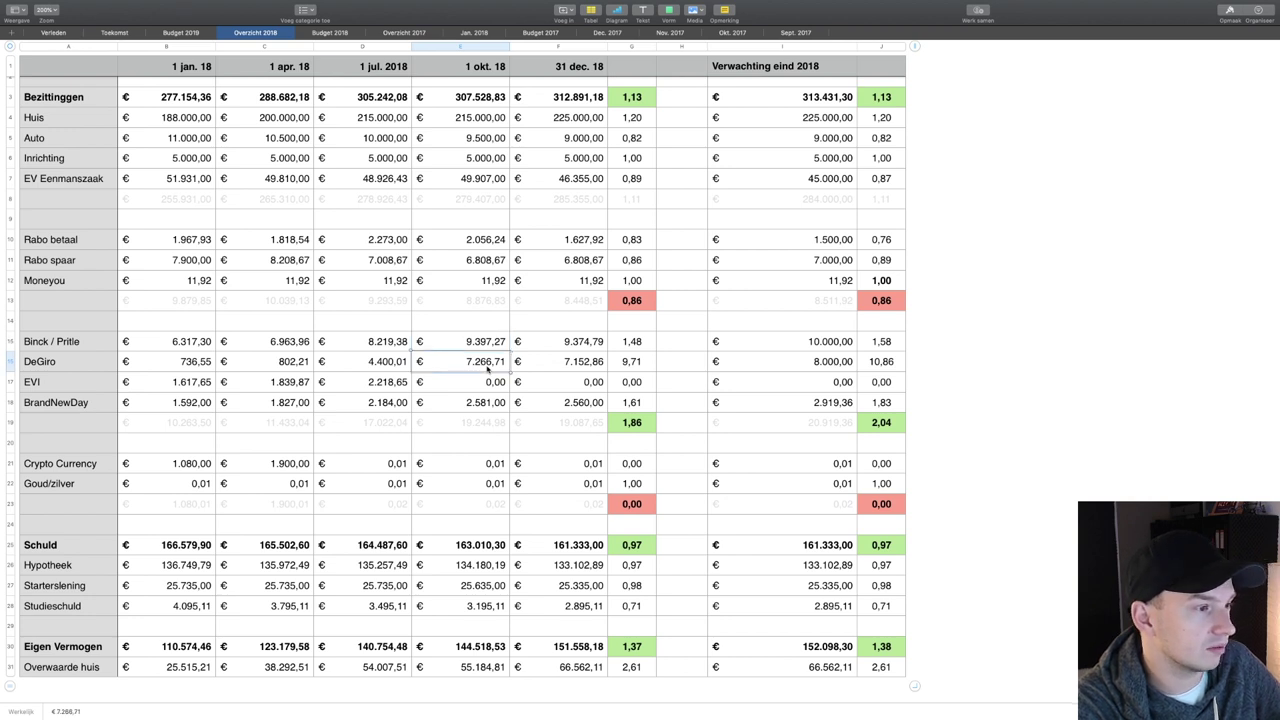
click(395, 362)
click(437, 369)
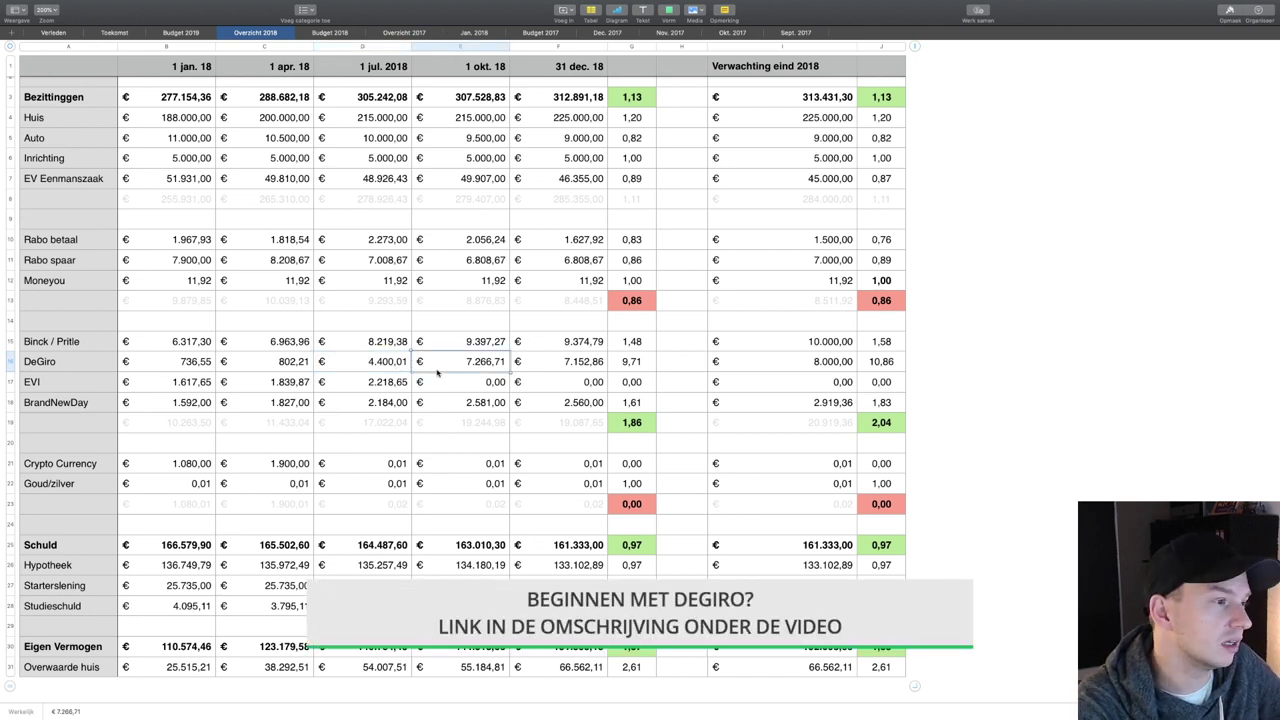
click(381, 367)
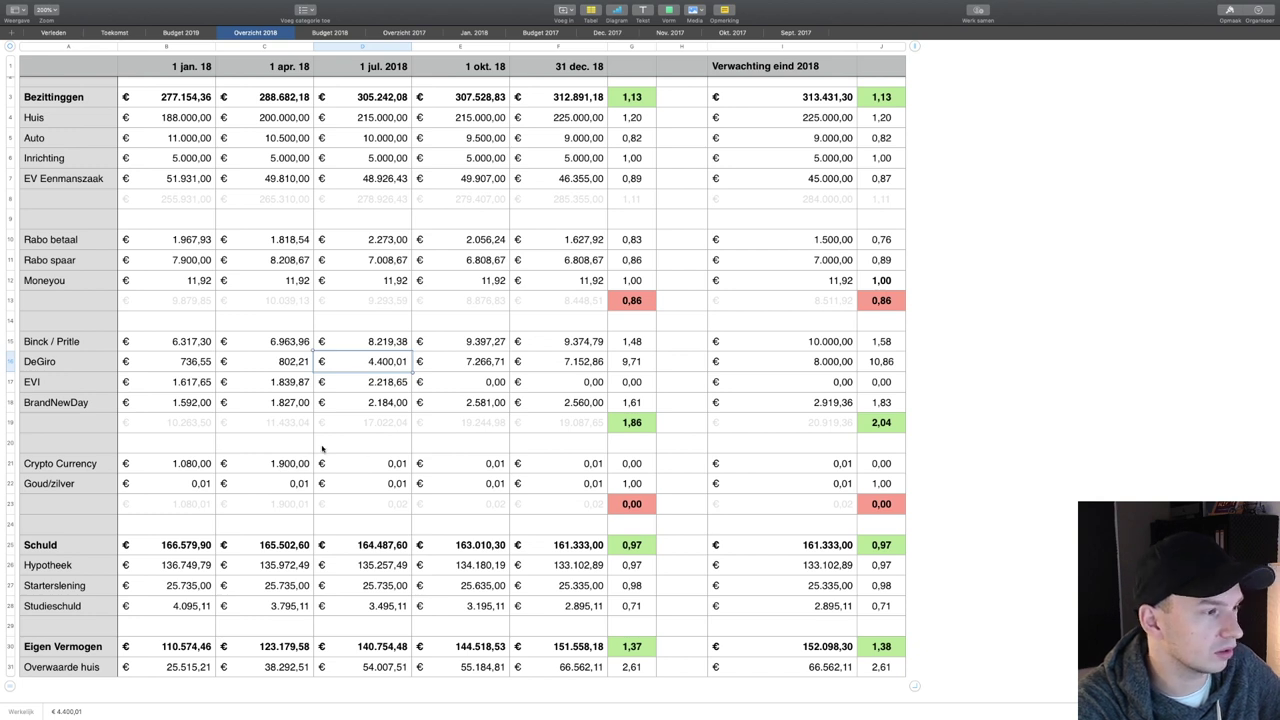
click(447, 368)
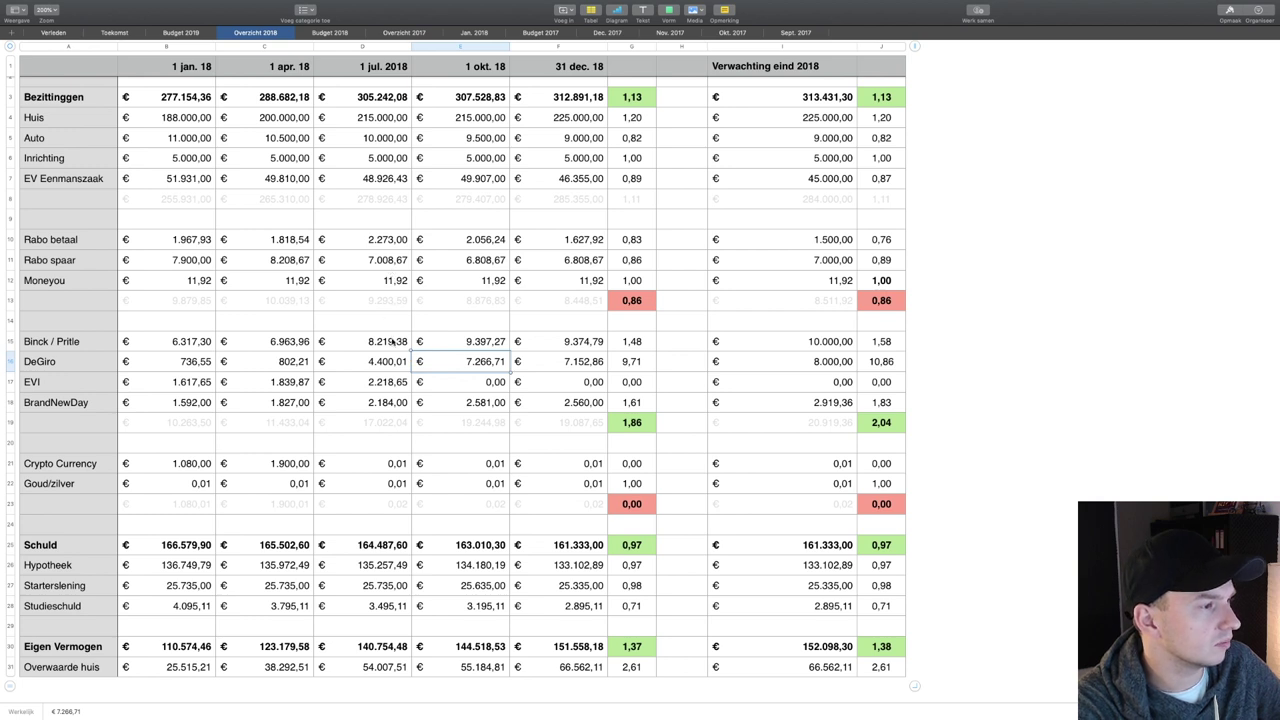
Step: Compare the EVI values for 1 jul. 2018 and 1 okt. 18 alongside DeGiro's 1 okt. 18 value
click(384, 388)
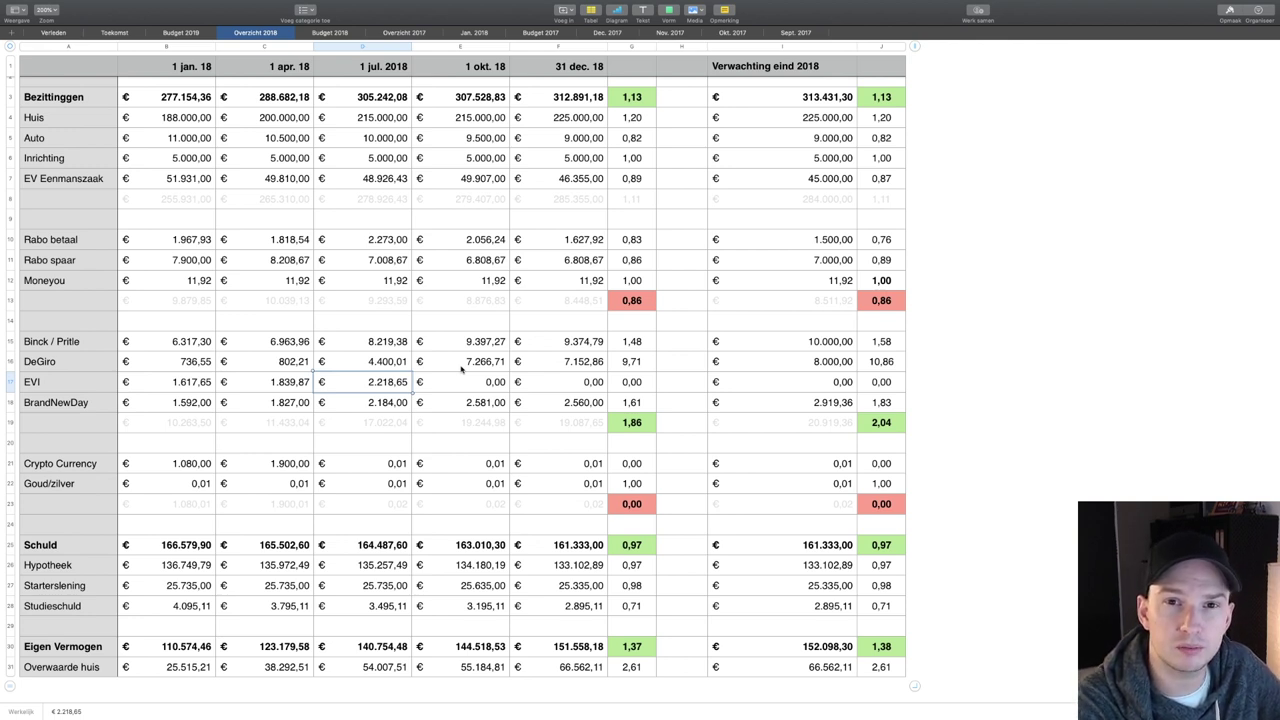
click(461, 366)
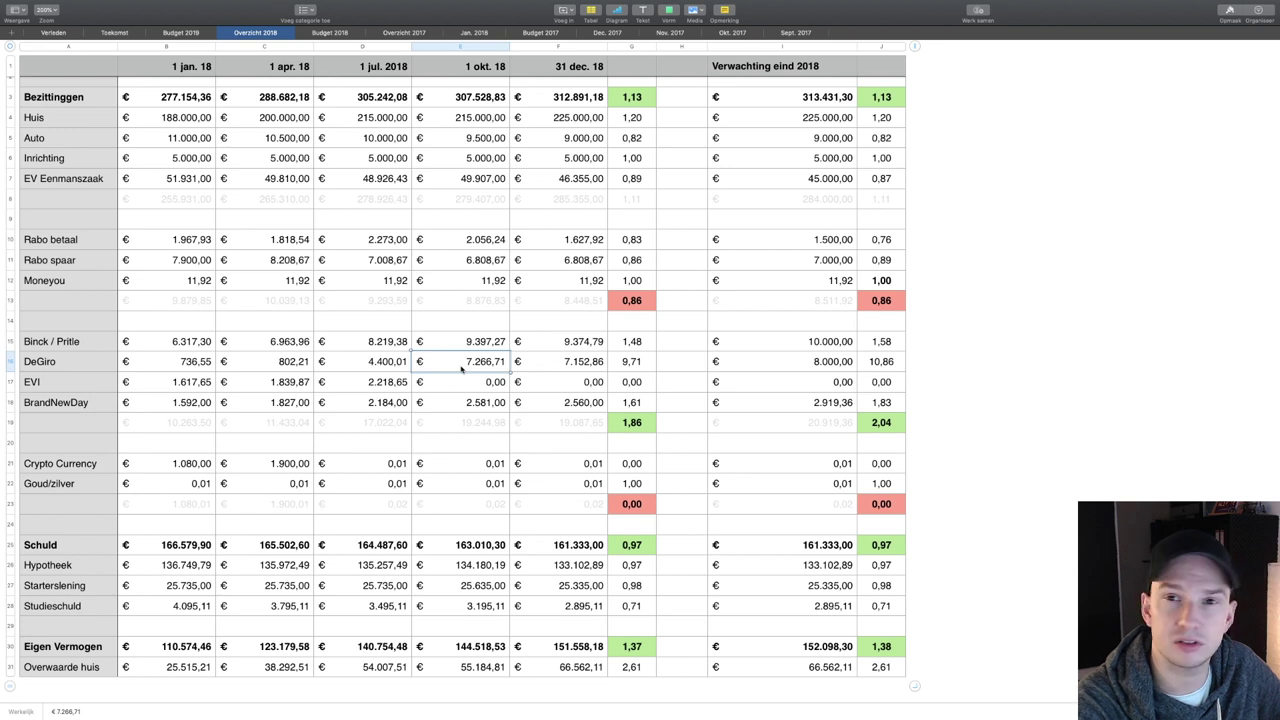
click(470, 382)
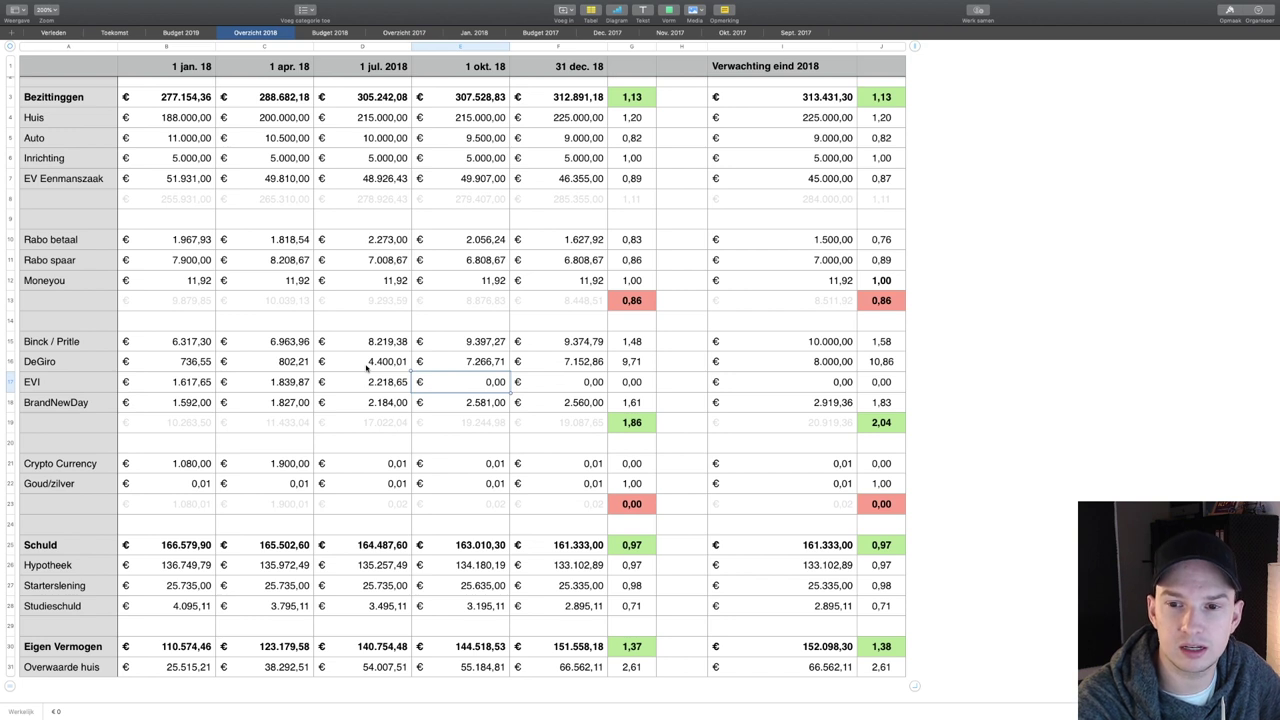
click(429, 368)
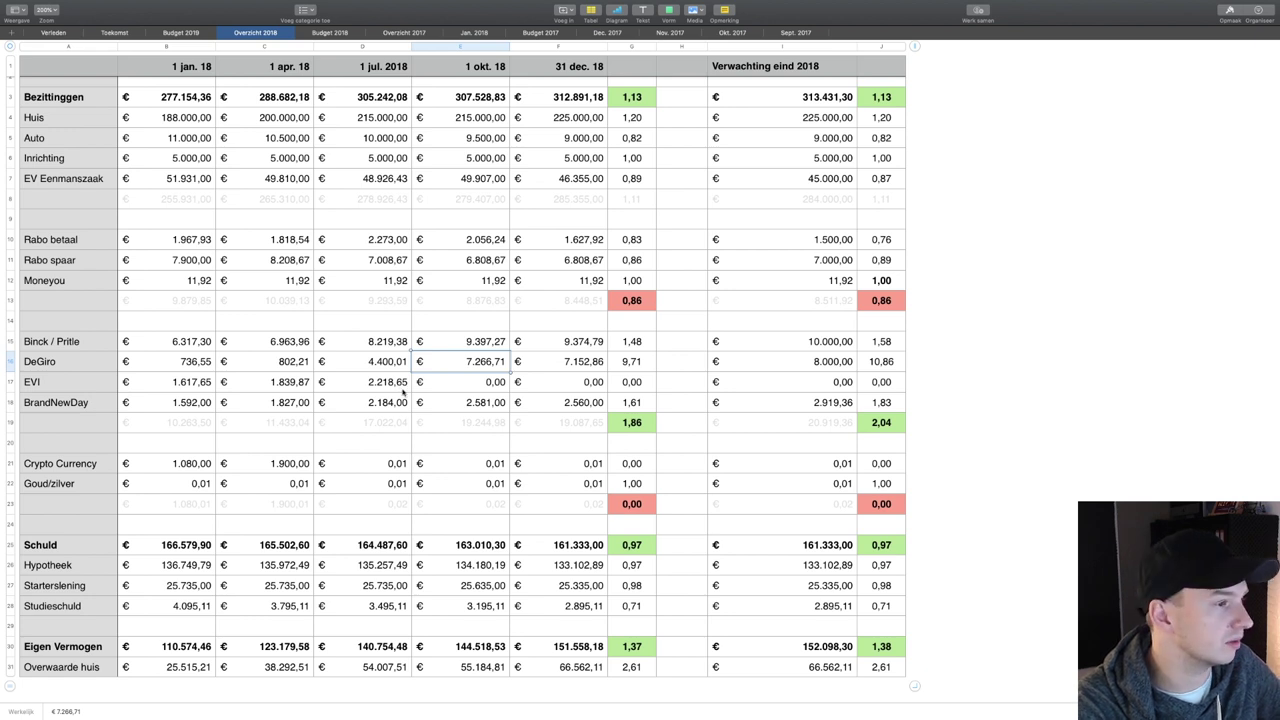
Step: Compare the BrandNewDay values for 1 jul. 2018 and 1 okt. 18
click(437, 409)
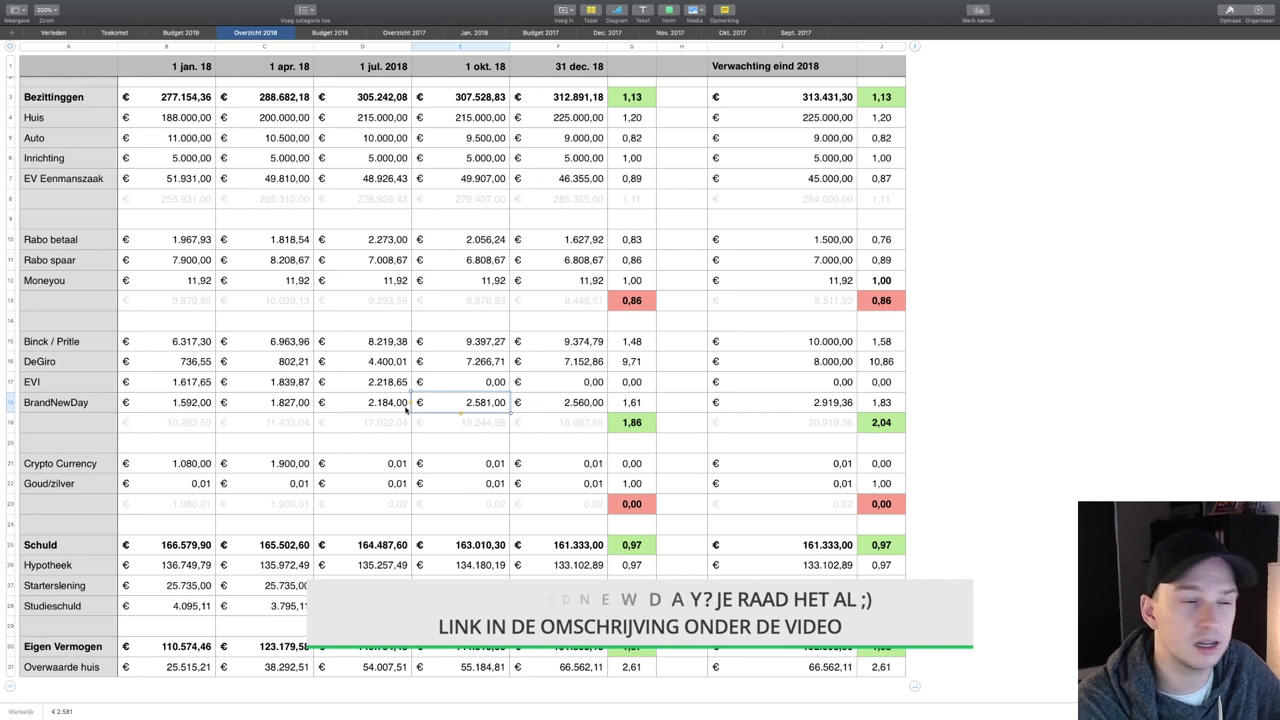
click(388, 406)
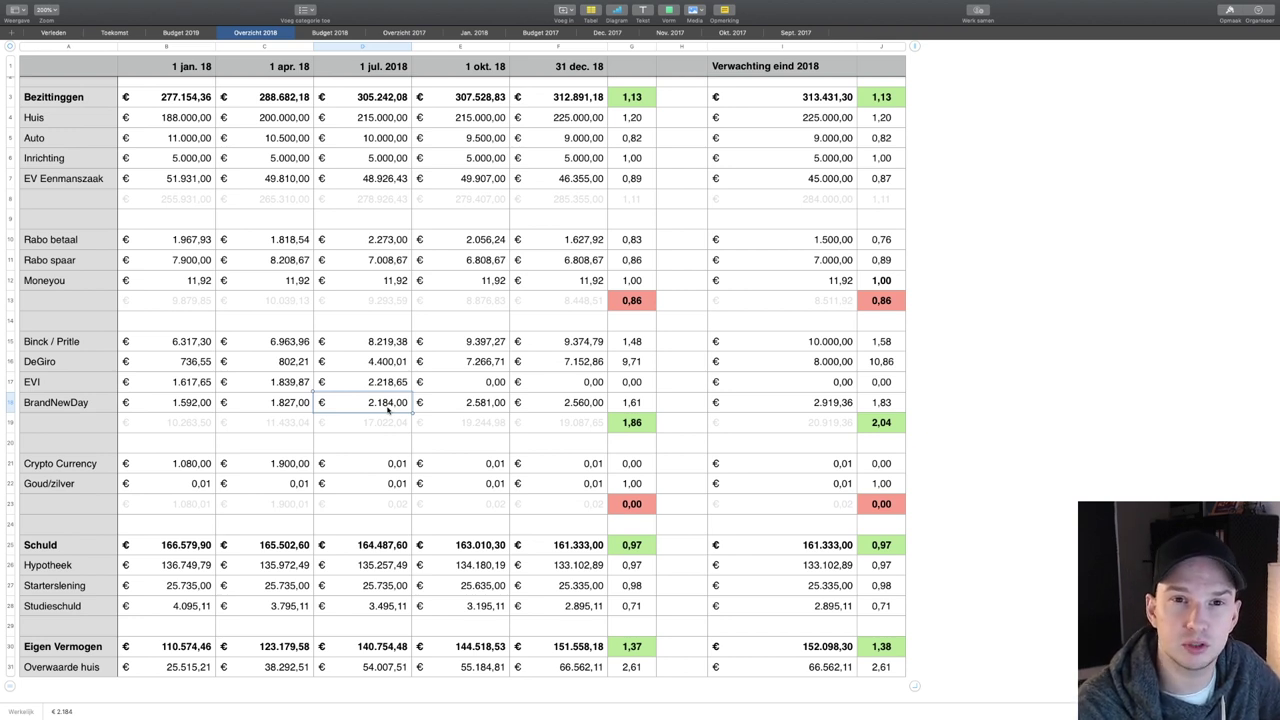
click(436, 406)
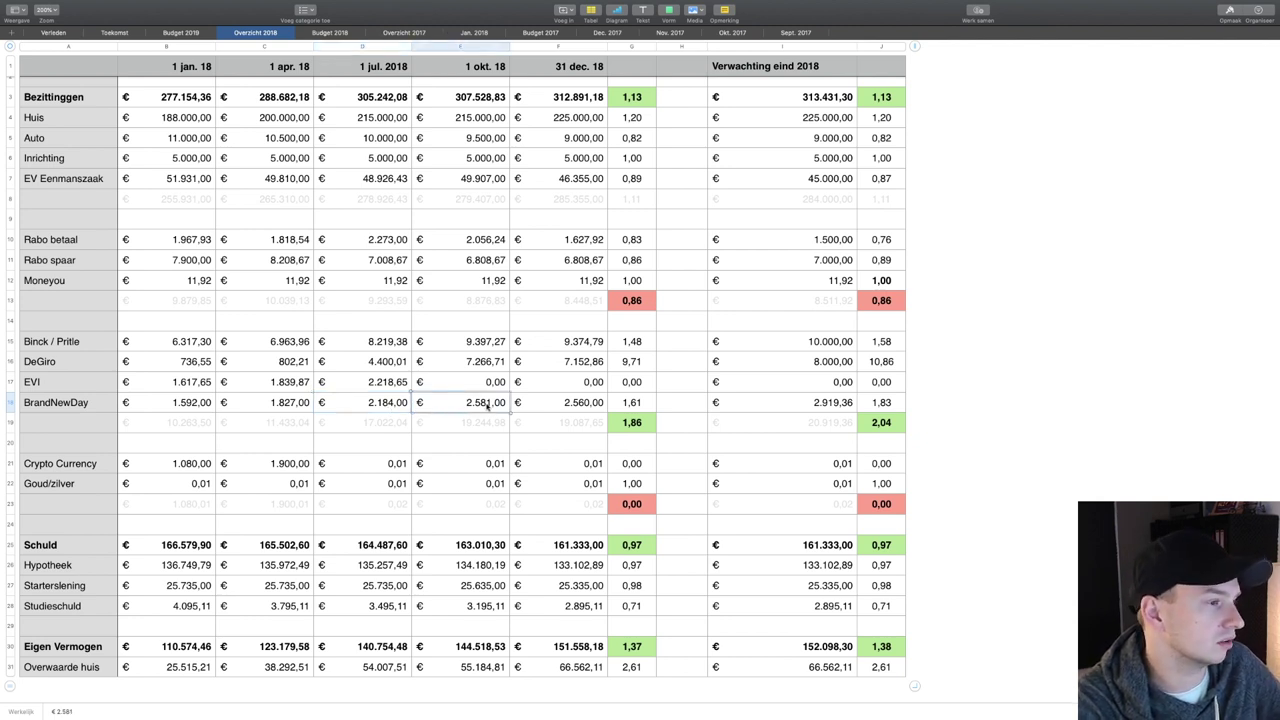
Step: Examine the 1 okt. 18 values of Crypto Currency and Goud/zilver
click(489, 463)
click(490, 483)
scroll(490, 484, down, 1)
scroll(490, 484, down, 1)
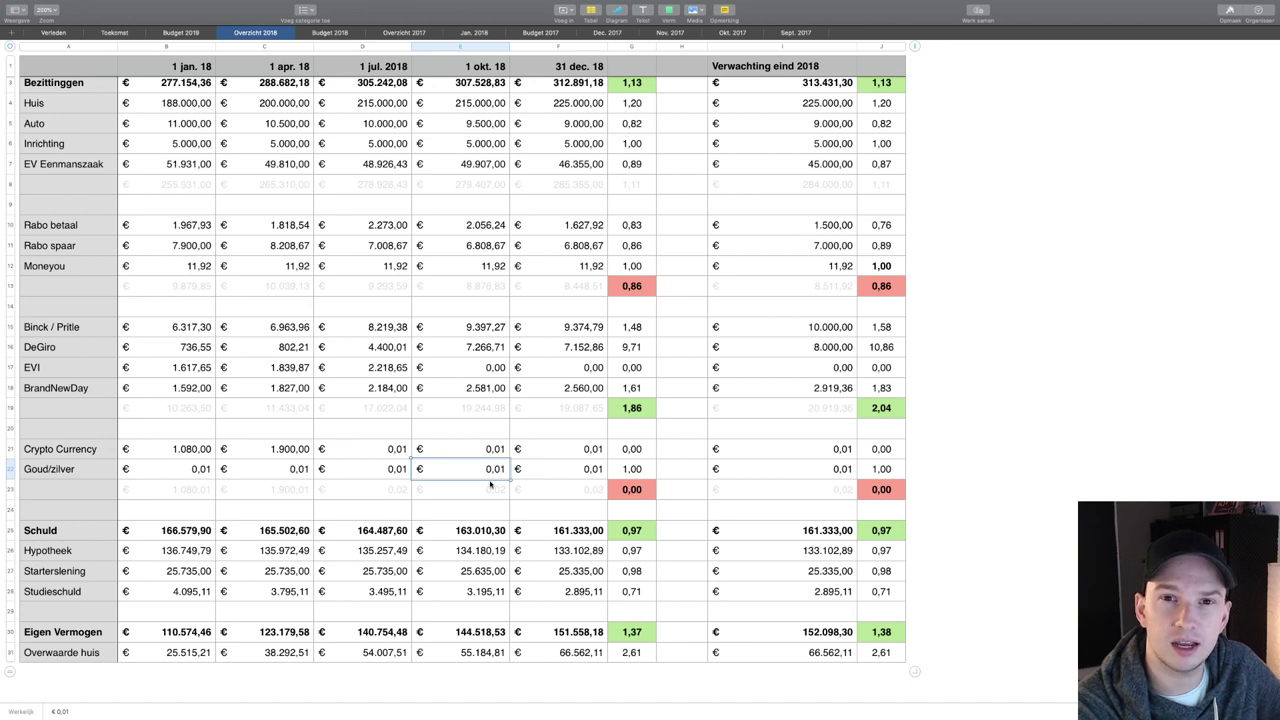
click(491, 450)
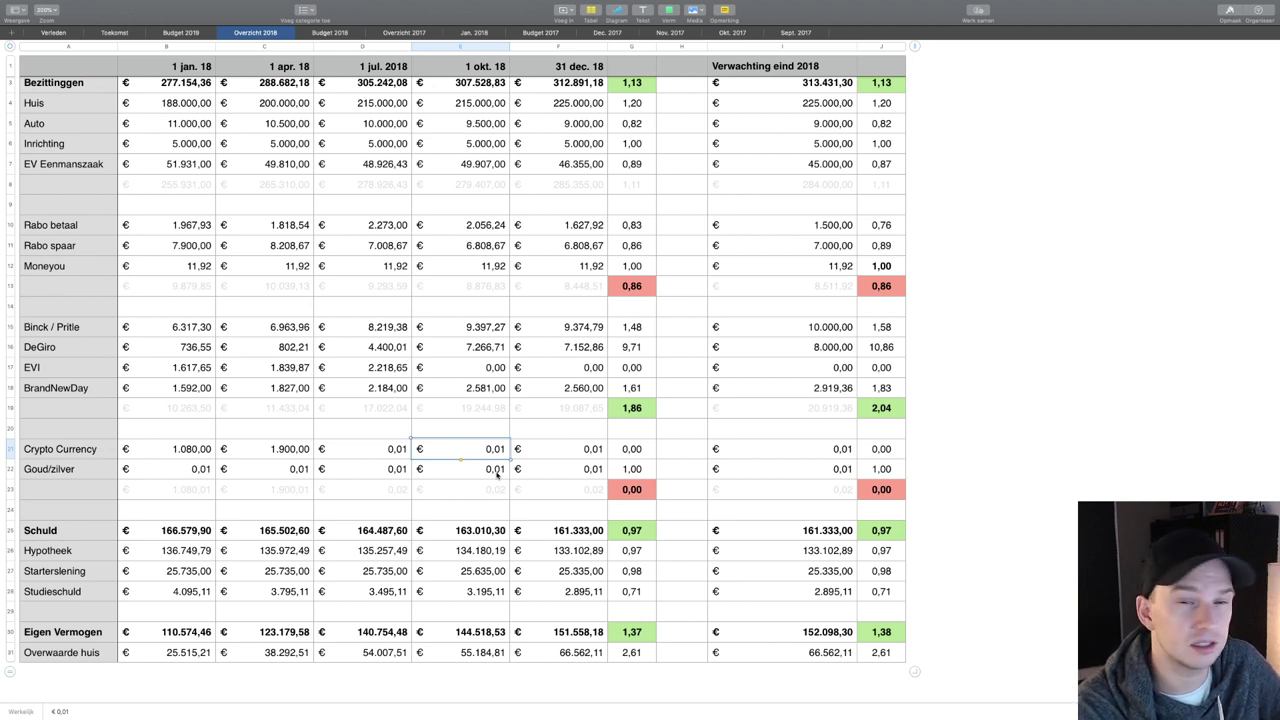
click(497, 470)
click(495, 468)
click(497, 452)
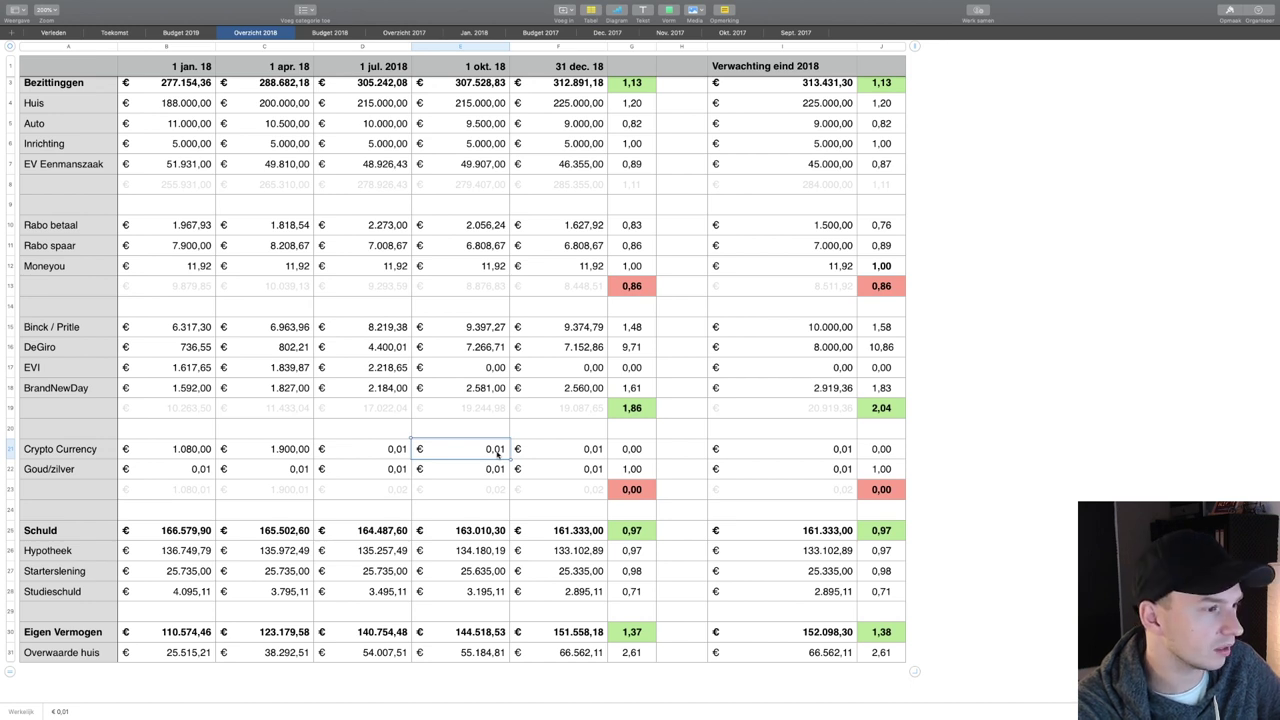
Step: Examine the 1 okt. 18 Schuld total and the Hypotheek, Starterslening and Studieschuld amounts it sums
click(487, 531)
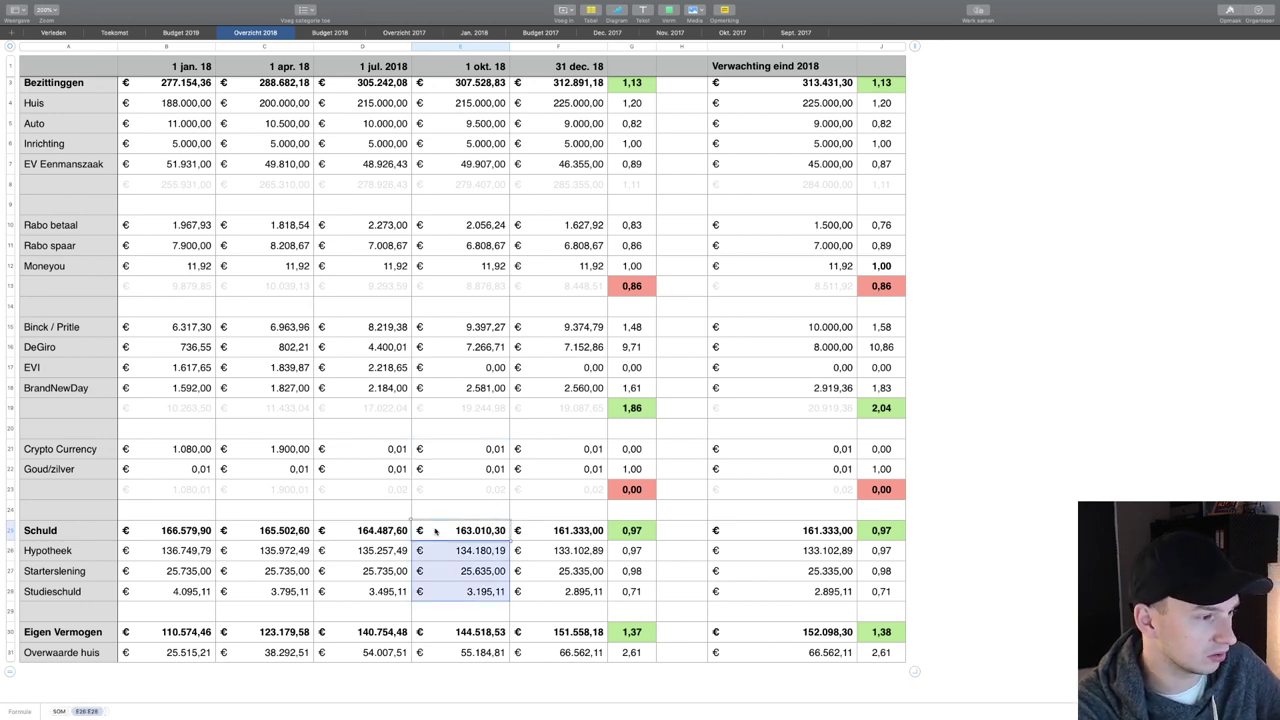
scroll(460, 540, down, 1)
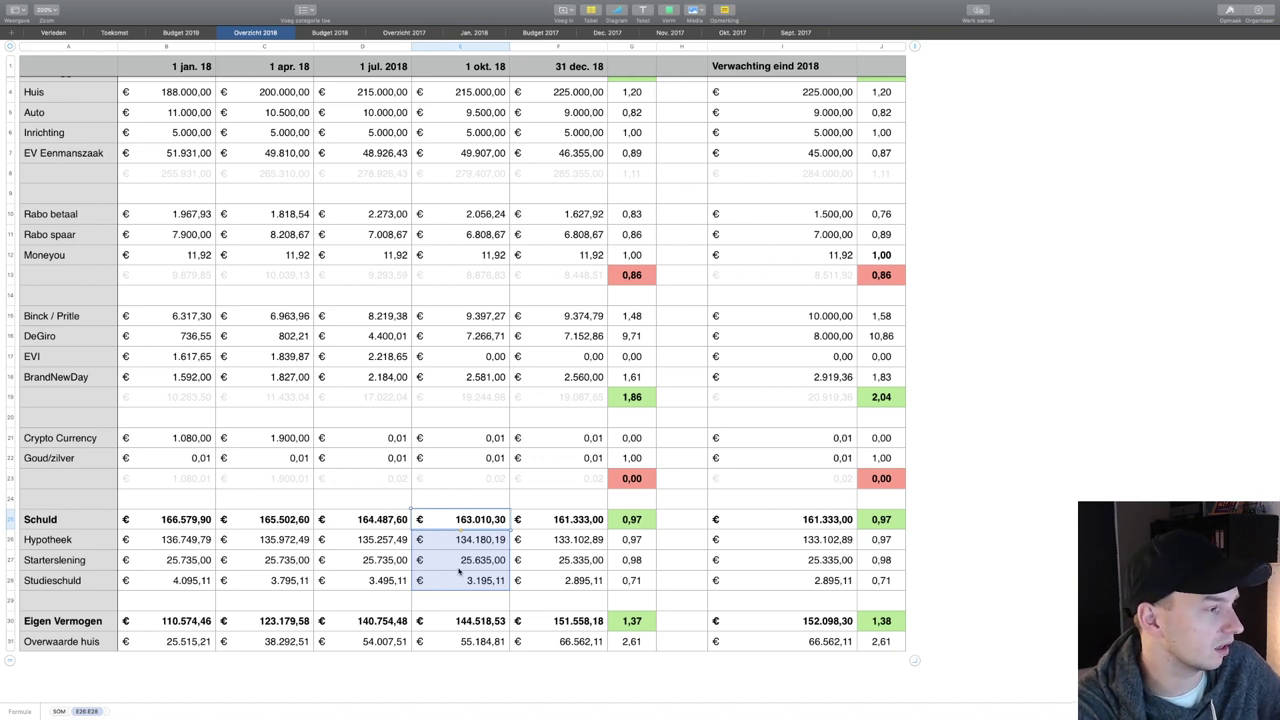
key(Left)
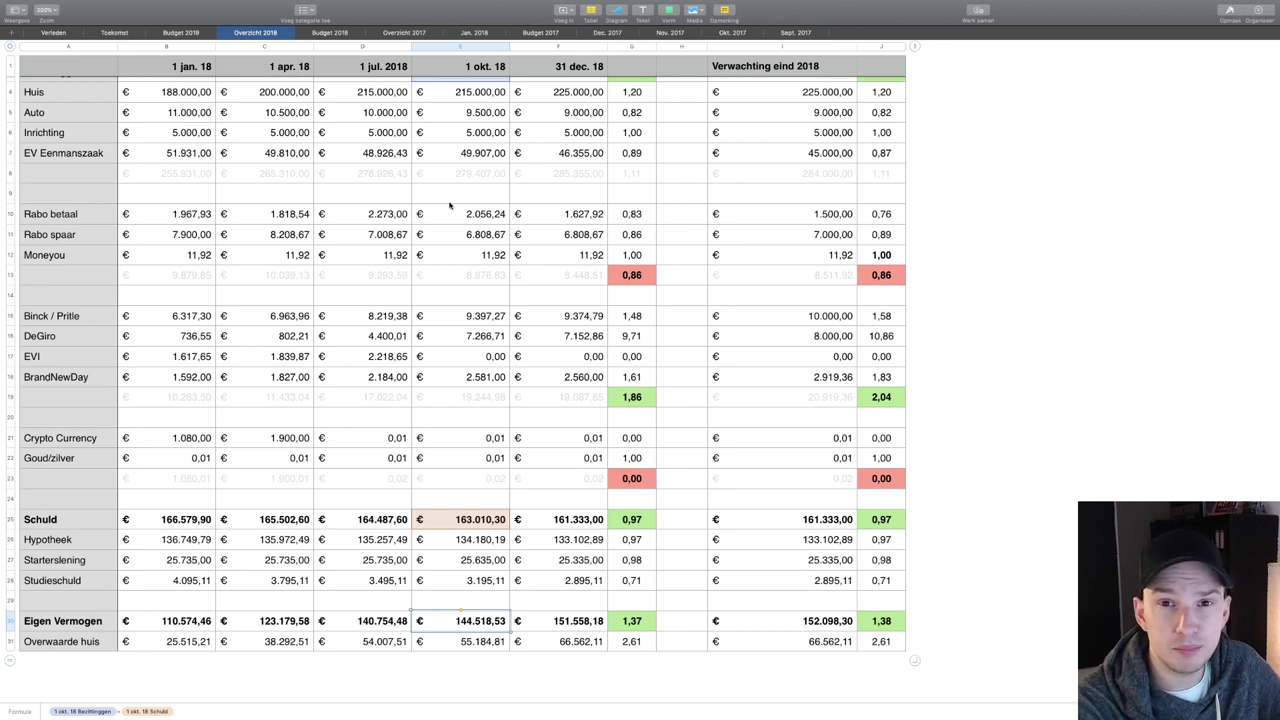
Step: Compare the Eigen Vermogen of 1 jul. 2018 and 1 okt. 18 together with the Bezittingen and Schuld totals behind it
scroll(449, 205, up, 2)
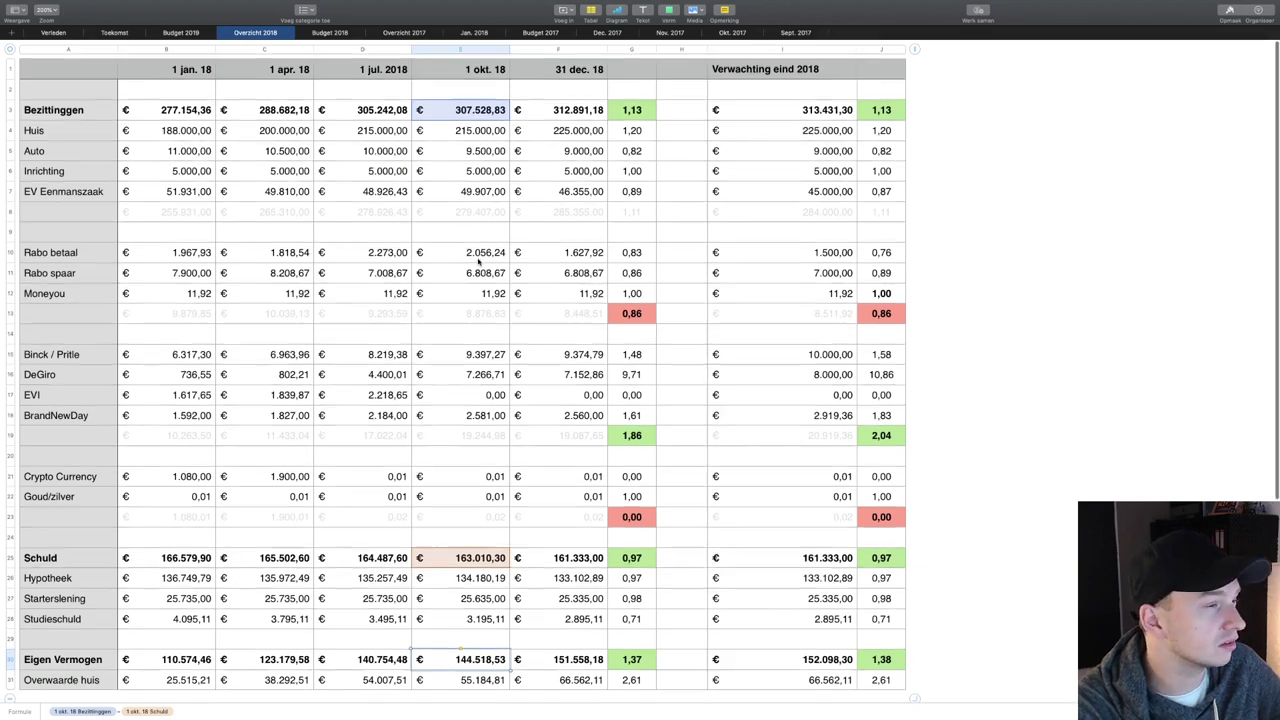
scroll(478, 260, down, 4)
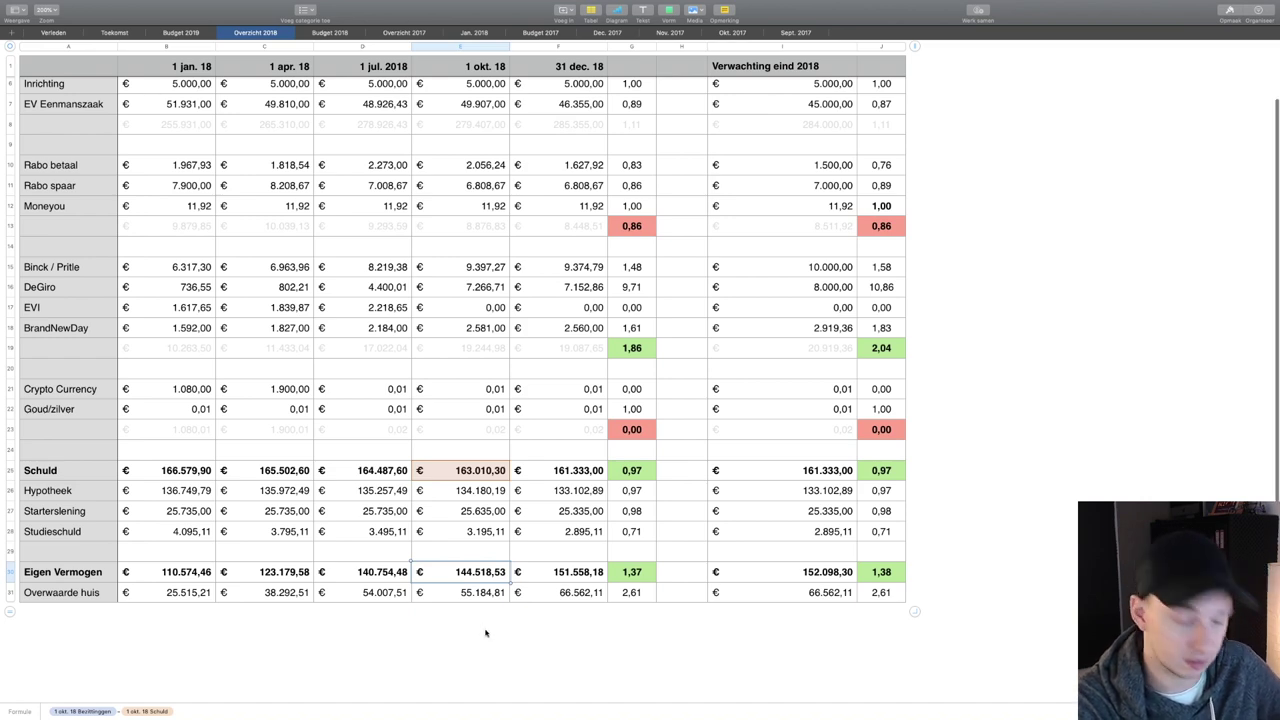
scroll(486, 632, up, 2)
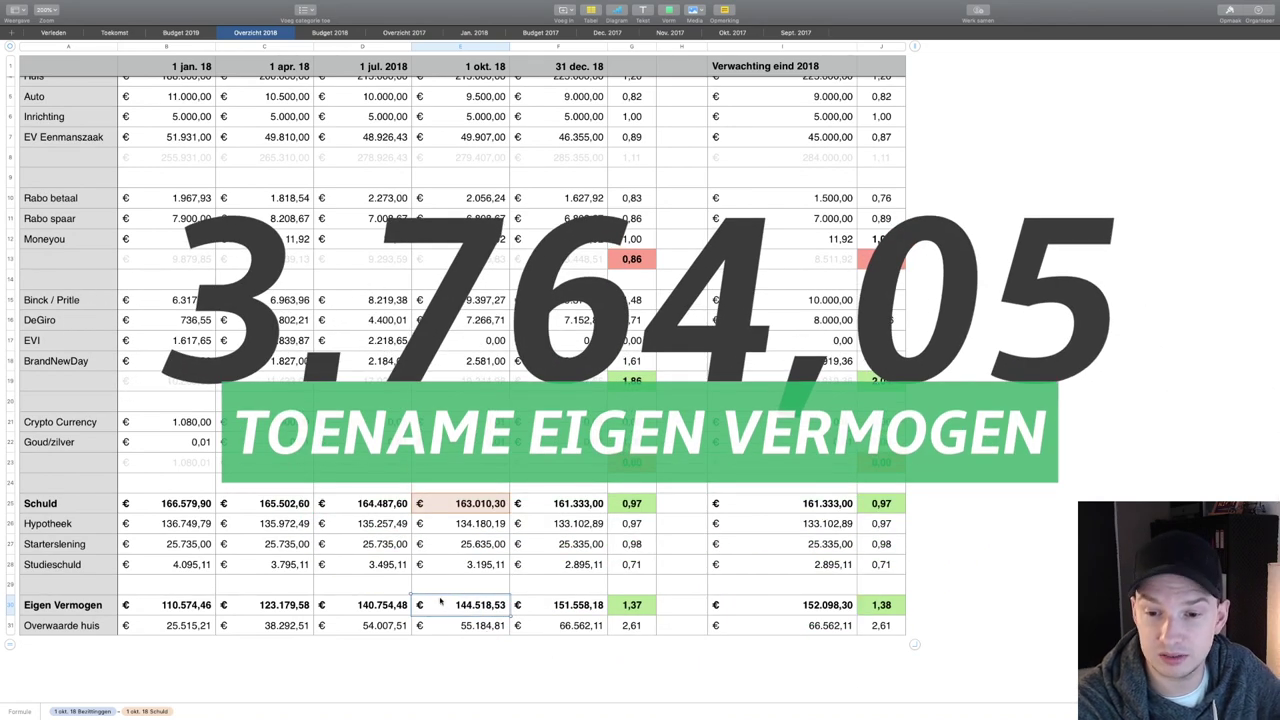
click(402, 605)
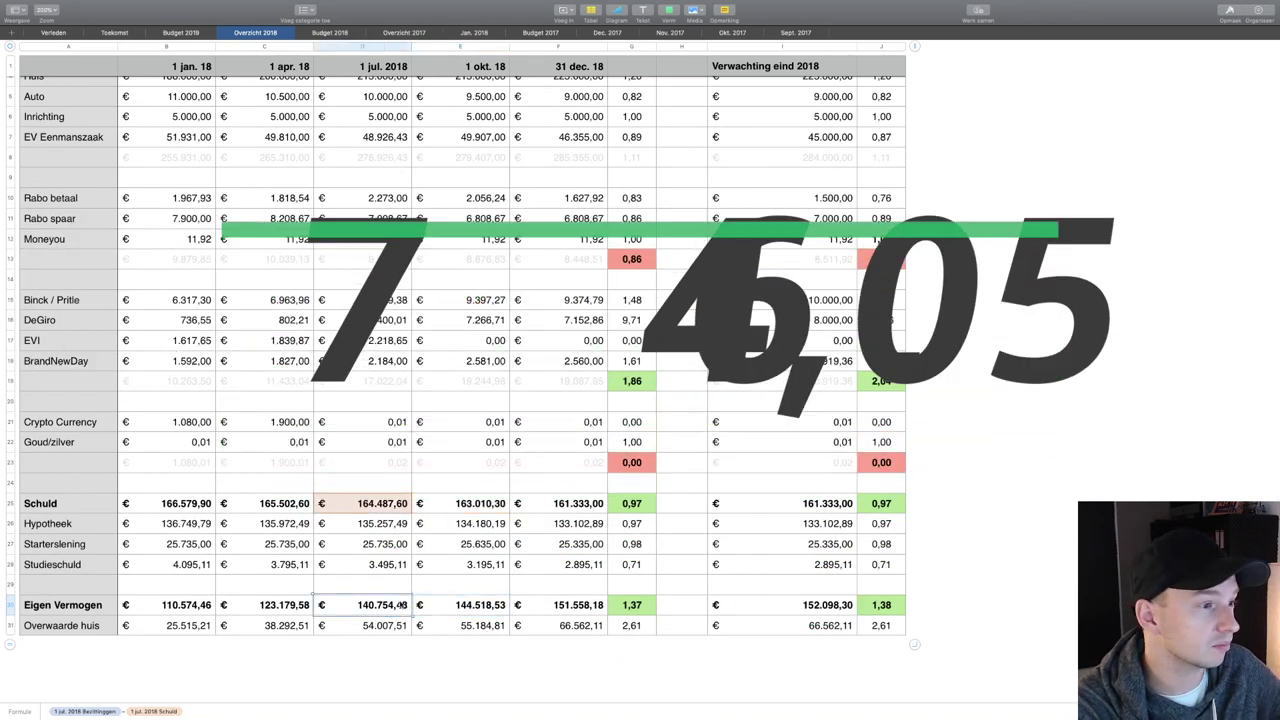
scroll(401, 603, up, 3)
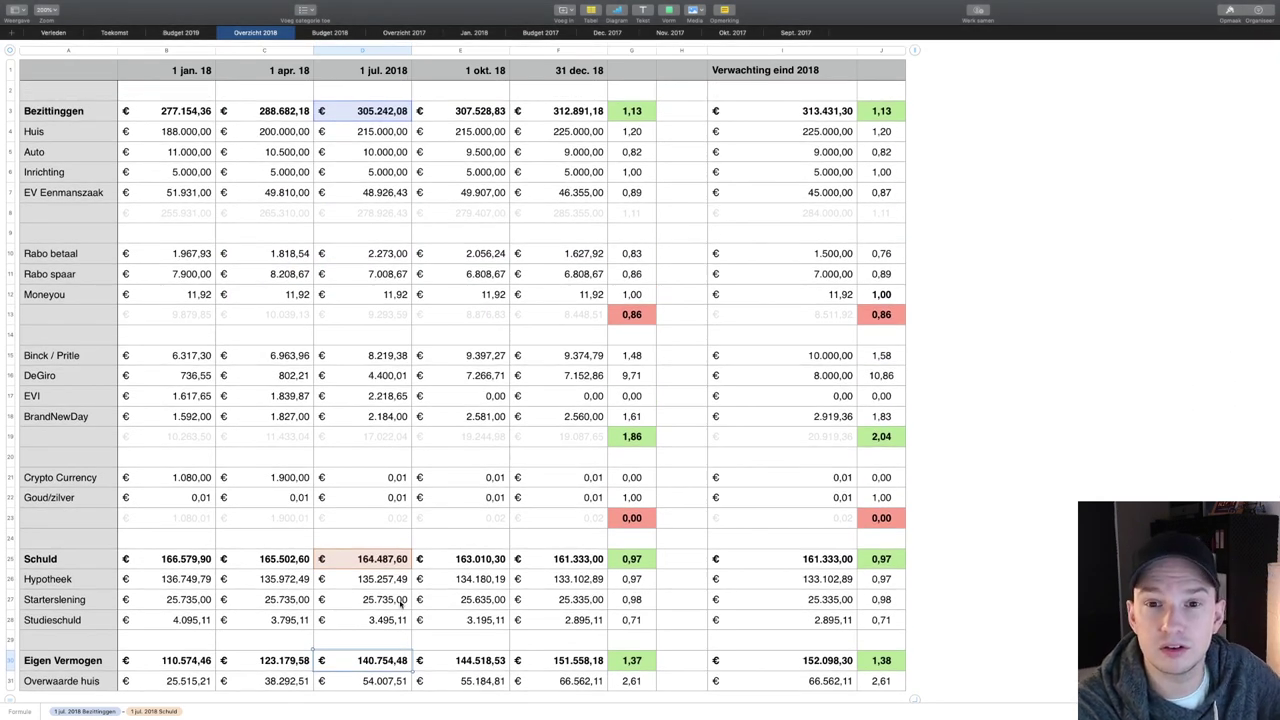
click(469, 668)
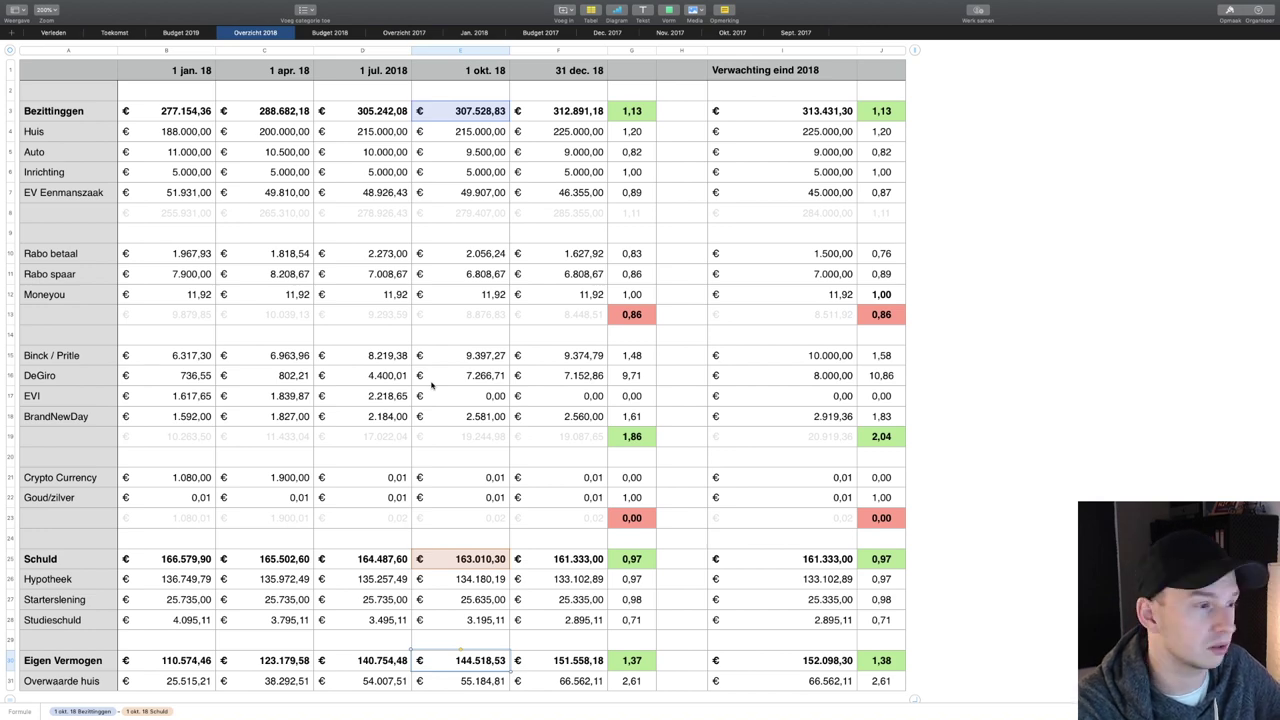
Step: Examine the 1 okt. 18 subtotal of the investment accounts and relate it to that date's Eigen Vermogen
drag(463, 356, 463, 440)
scroll(466, 443, down, 3)
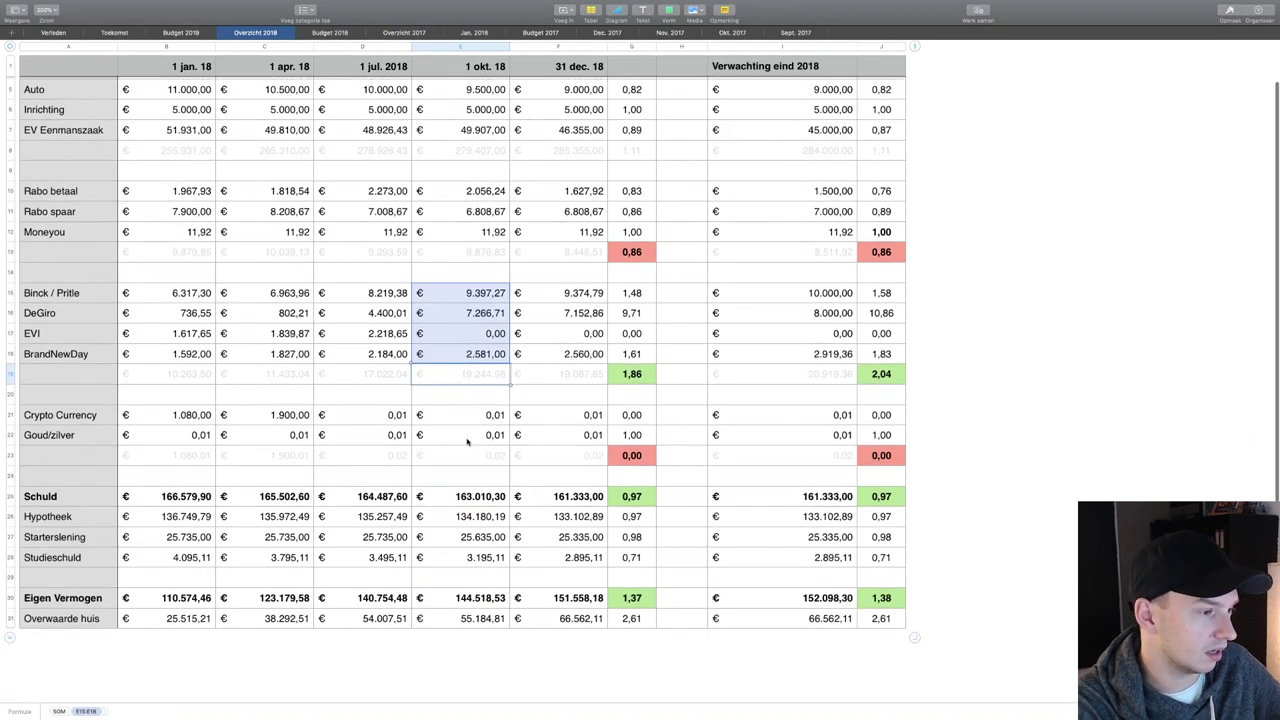
click(477, 580)
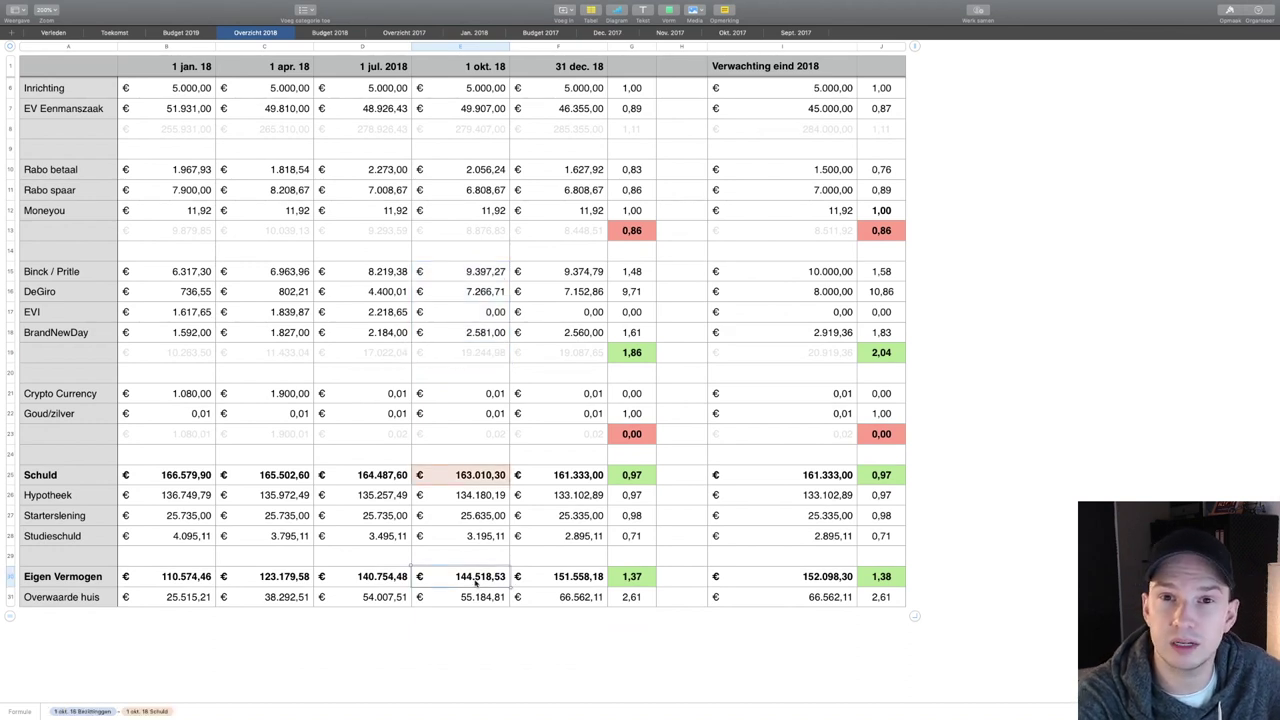